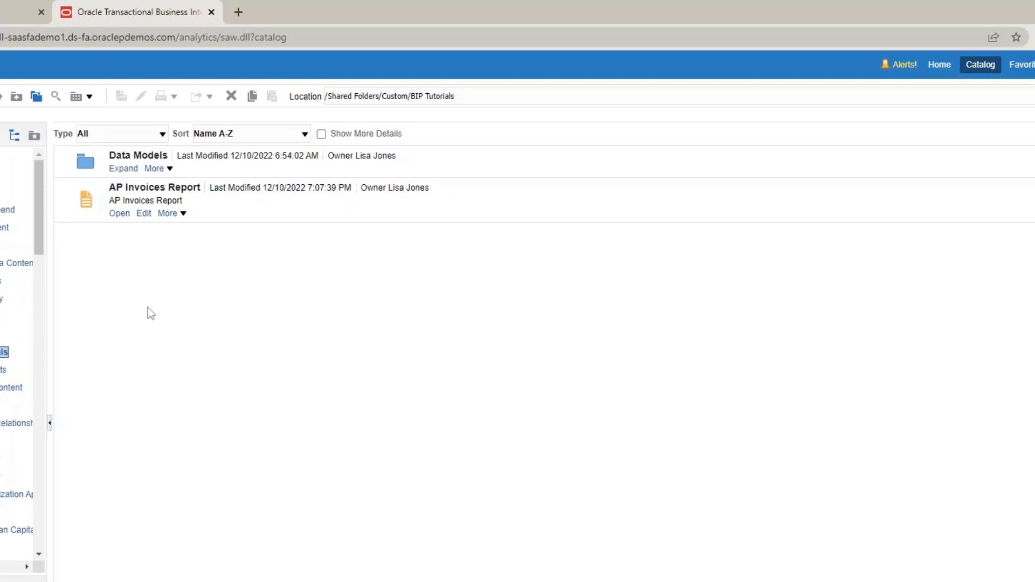
- Open the AP Invoices Report from the BIP Tutorials folder and switch it to report editing
left_click(120, 213)
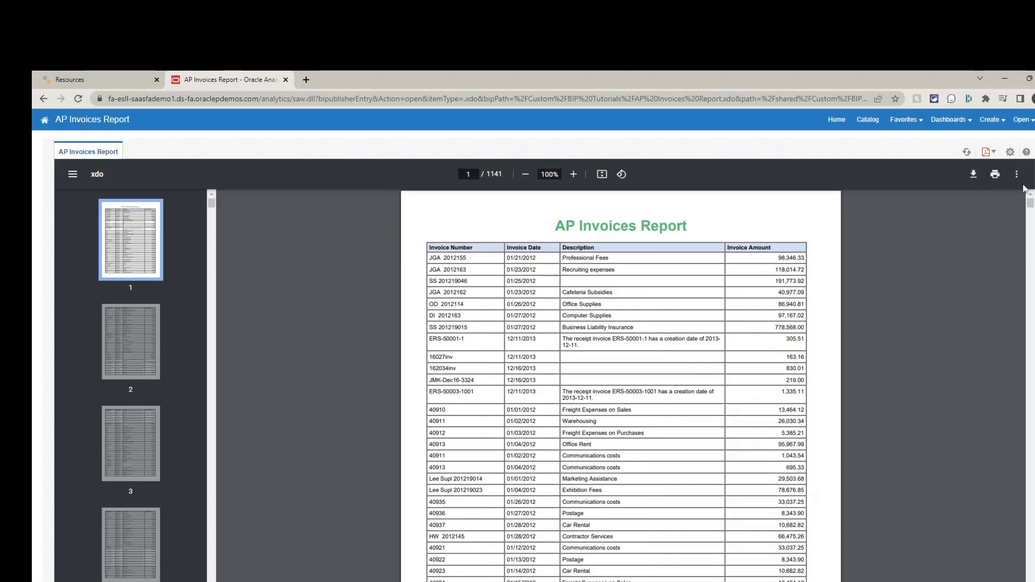
left_click(1010, 152)
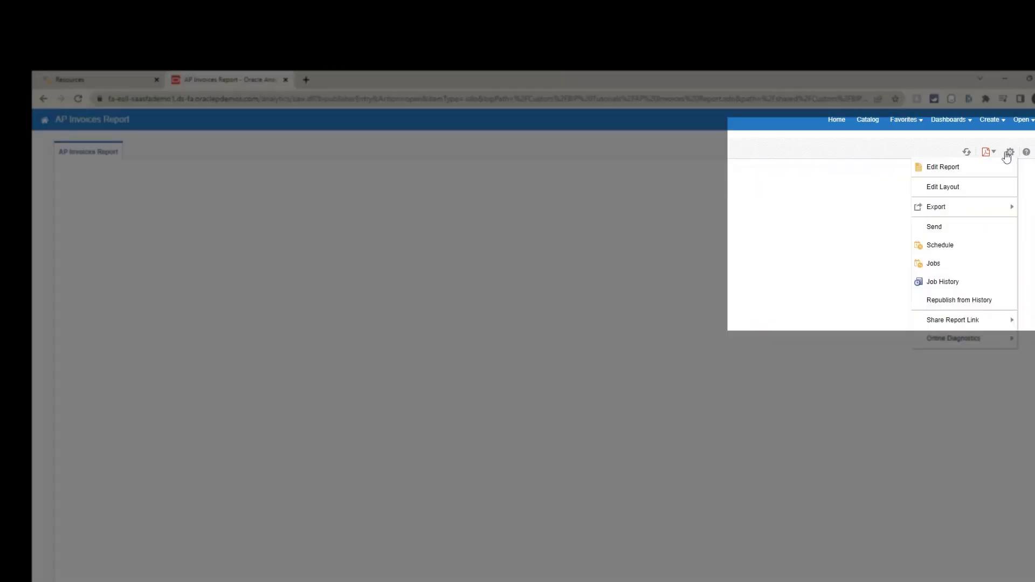
left_click(952, 167)
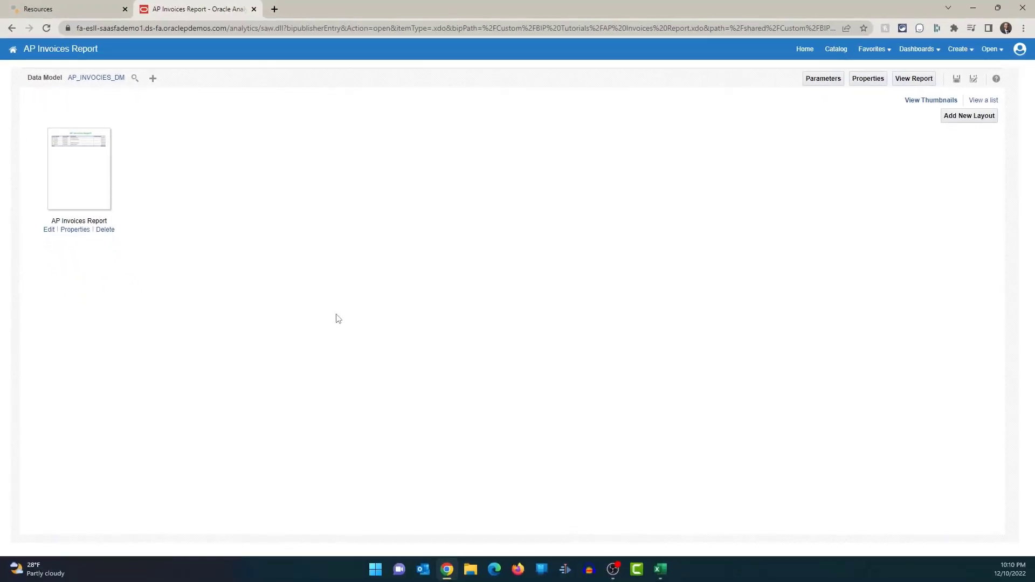
- Return to the catalog, edit the AP Invoices Report from there, and open its AP Invoices Report layout for editing
left_click(836, 48)
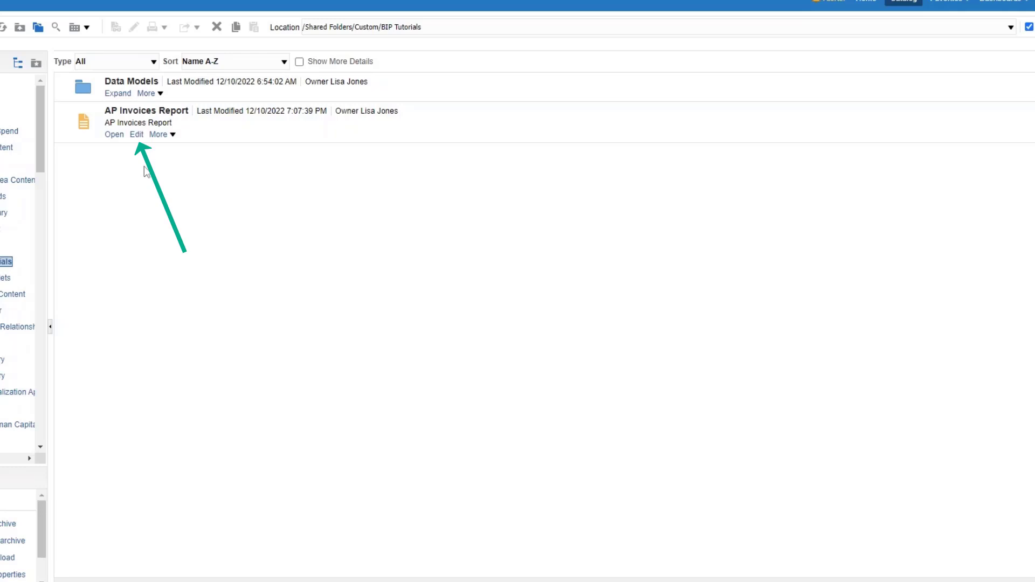
left_click(137, 134)
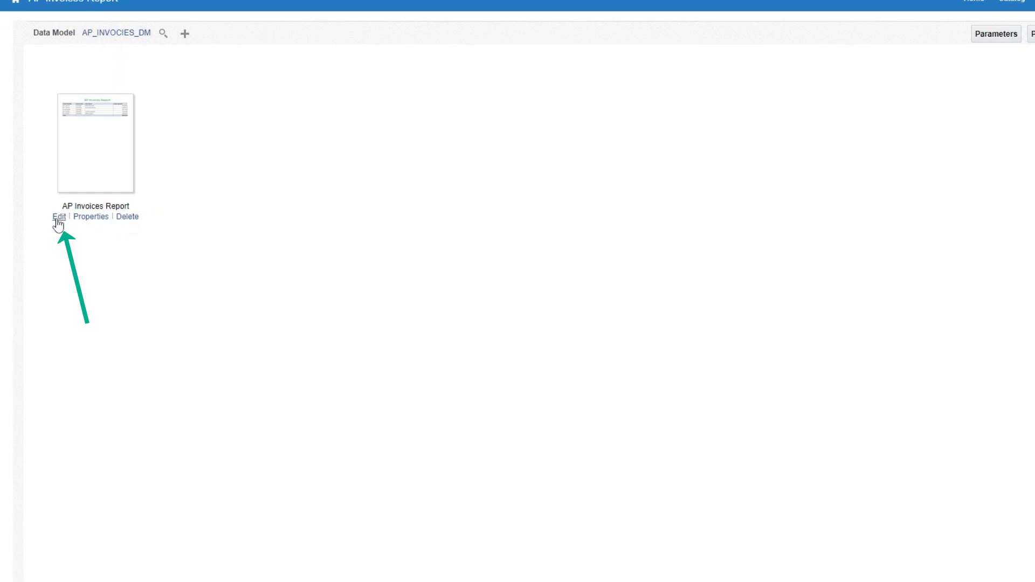
left_click(58, 218)
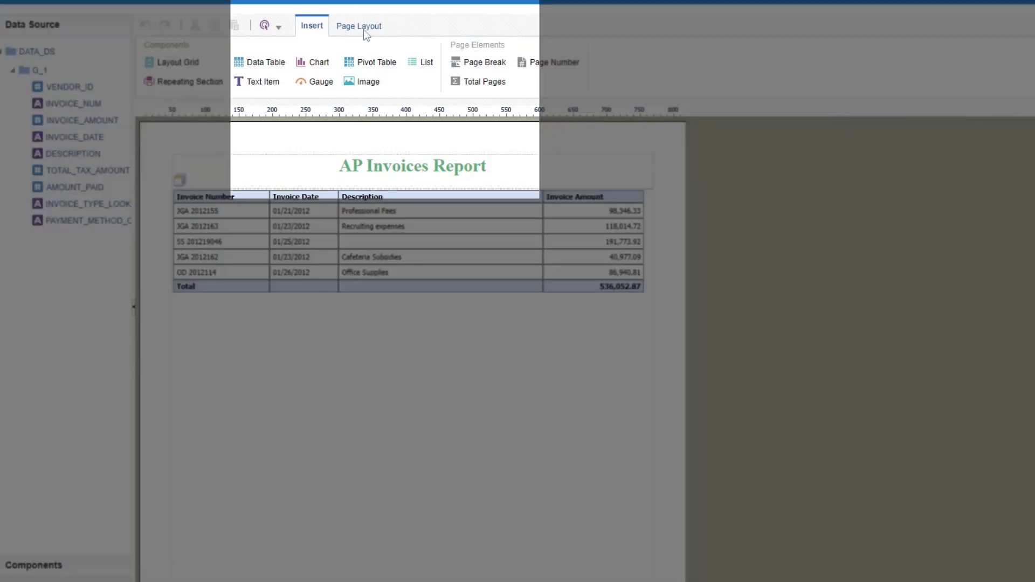
- Check the available paper sizes and change the layout's page orientation to landscape
left_click(363, 25)
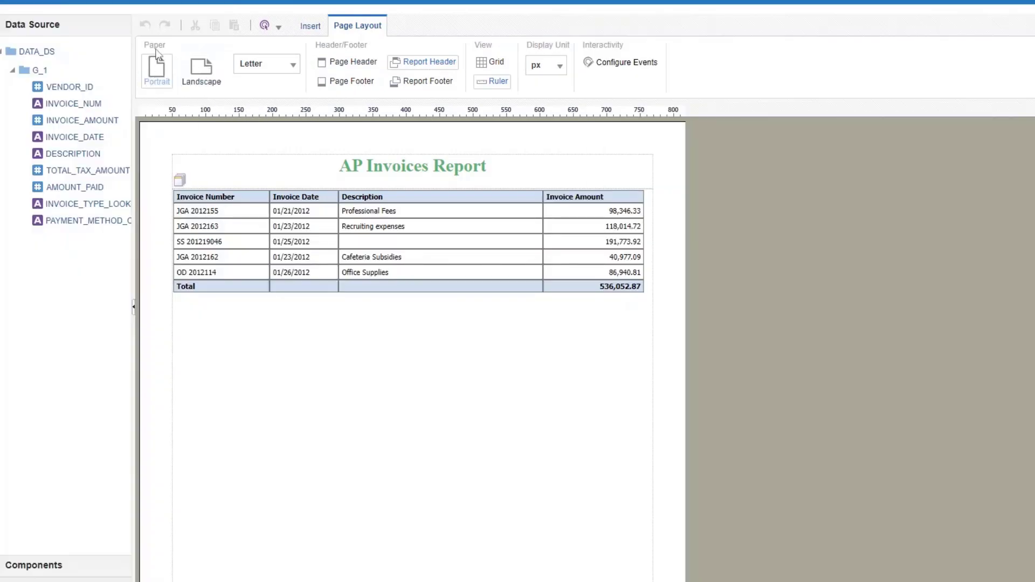
left_click(268, 63)
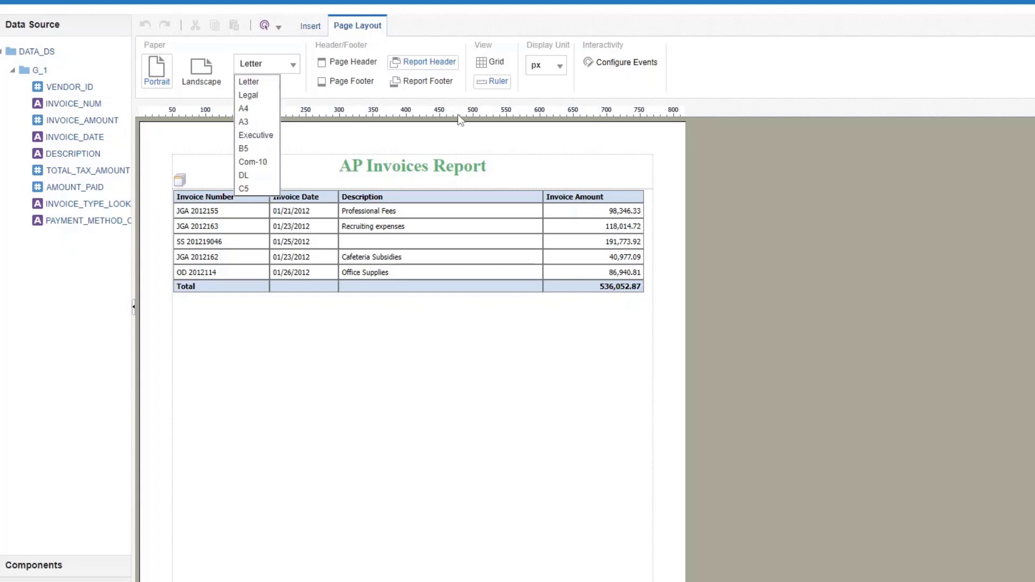
left_click(751, 87)
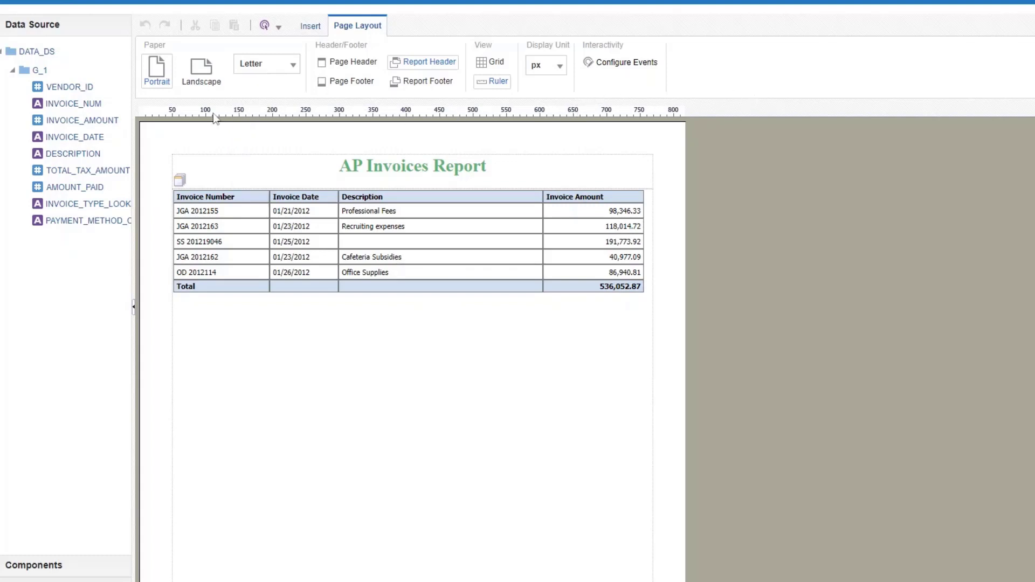
left_click(195, 78)
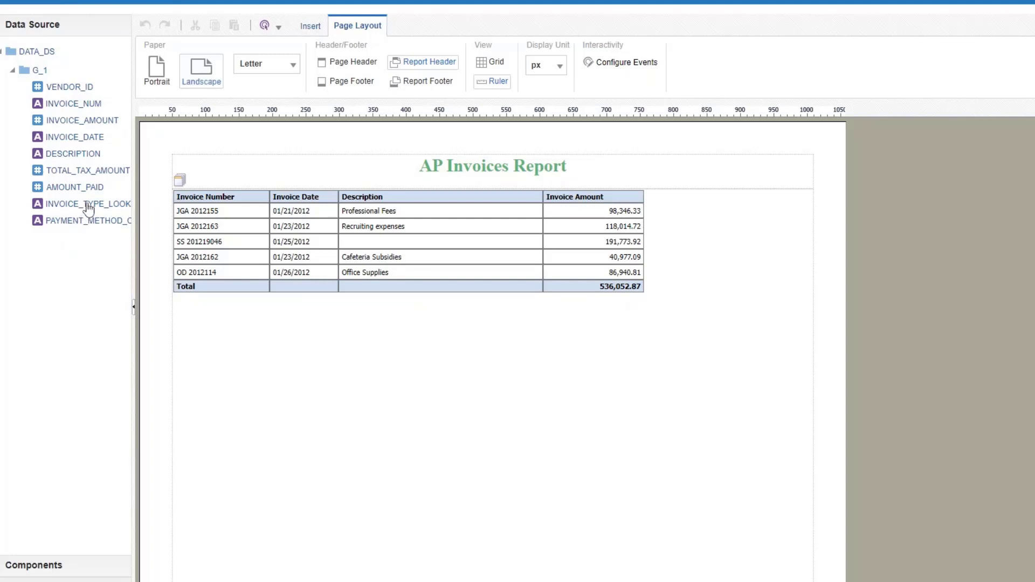
- Add the INVOICE_TYPE_LOOKUP_CODE field as a column between Description and Invoice Amount and rename its header to "Invoice Type"
left_click_drag(89, 207, 498, 220)
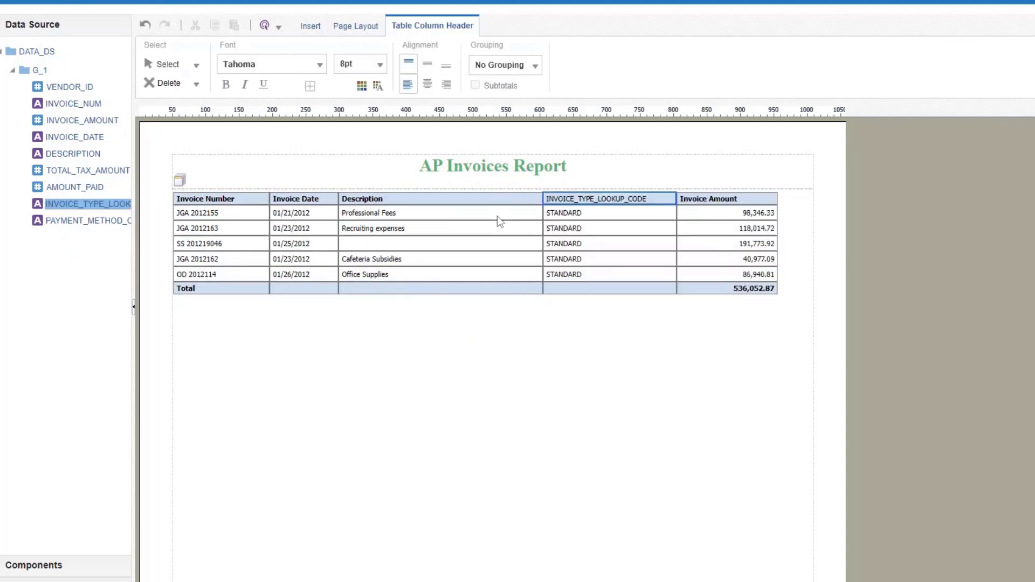
double_click(624, 200)
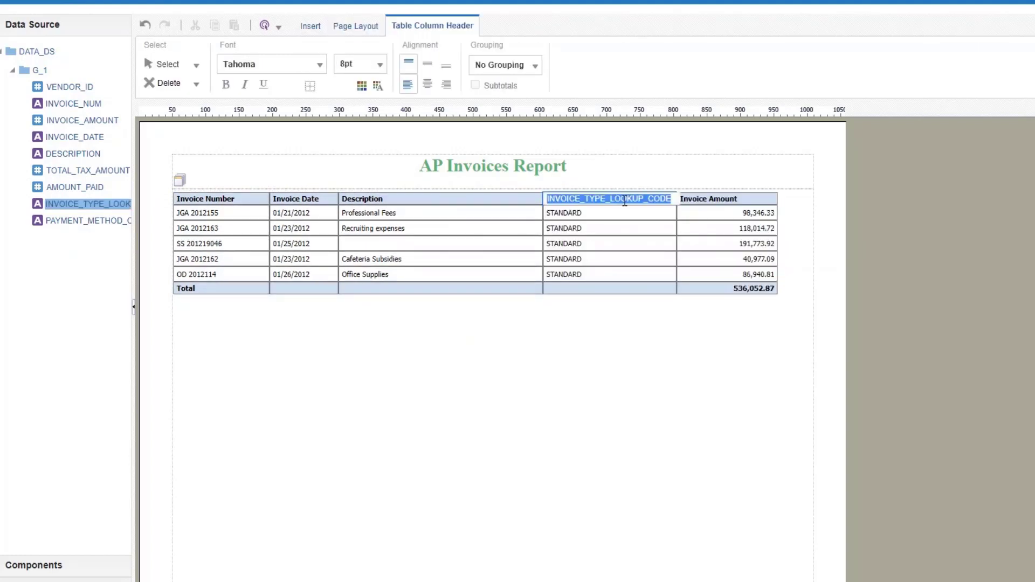
type("I")
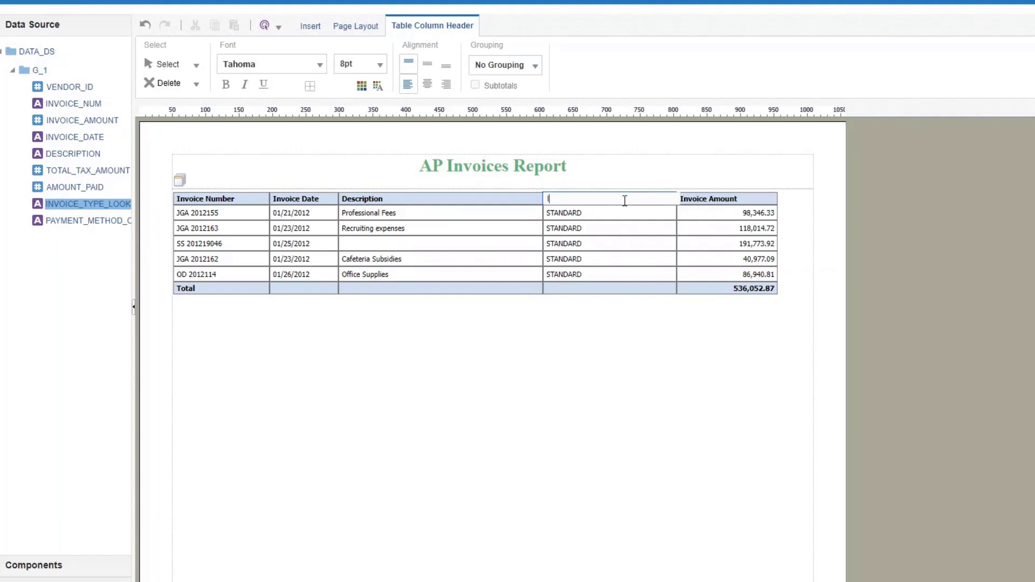
type("nvoiceeType")
left_click(613, 430)
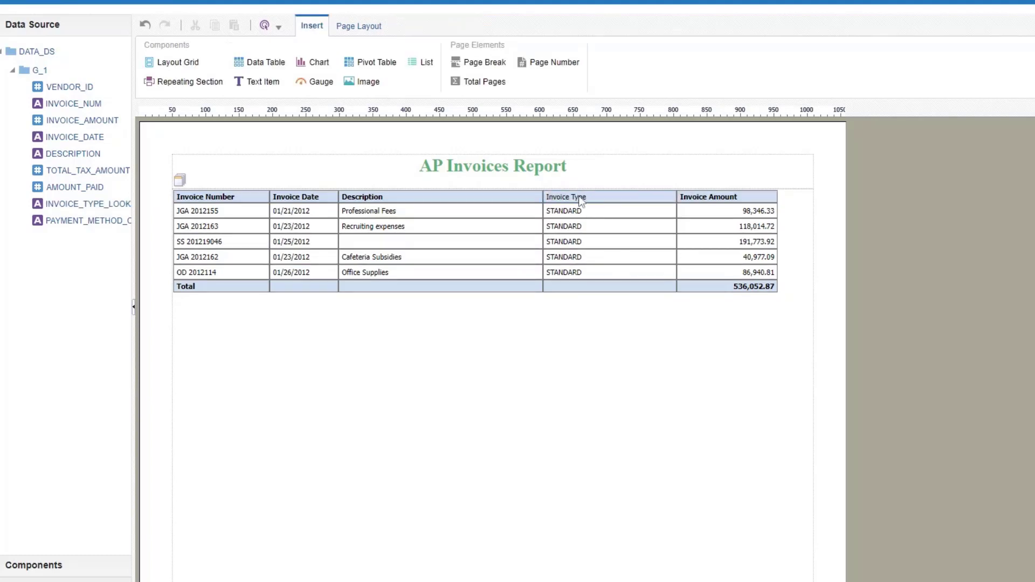
- Make the Invoice Type column header bold, save the layout and return to the report editor
left_click(581, 201)
left_click(581, 201)
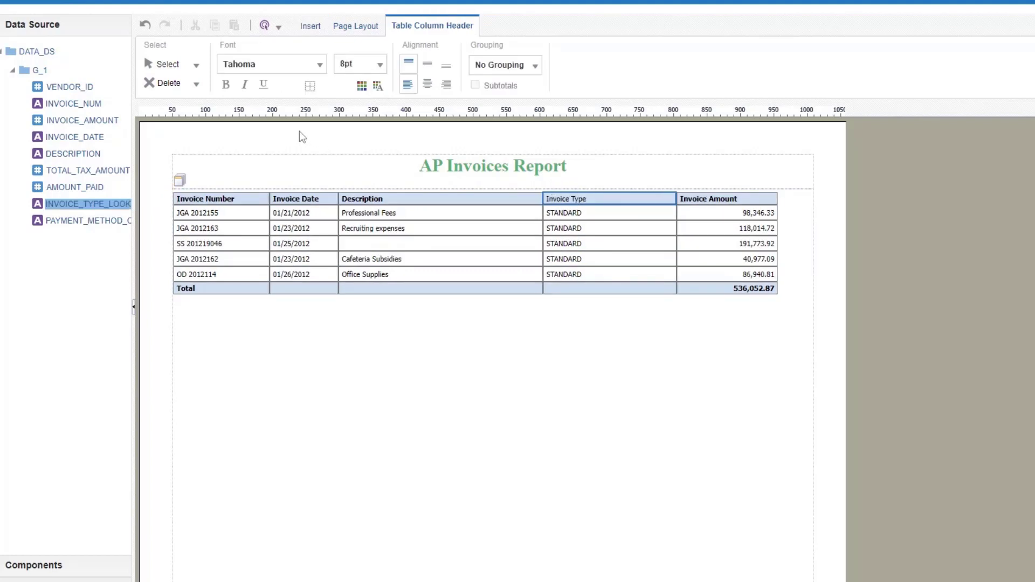
left_click(226, 85)
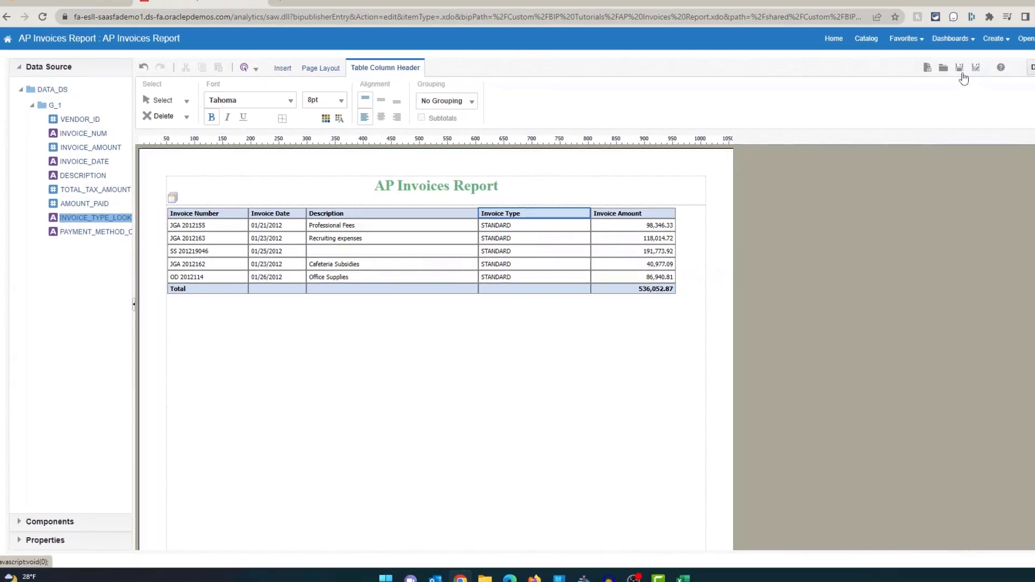
left_click(927, 82)
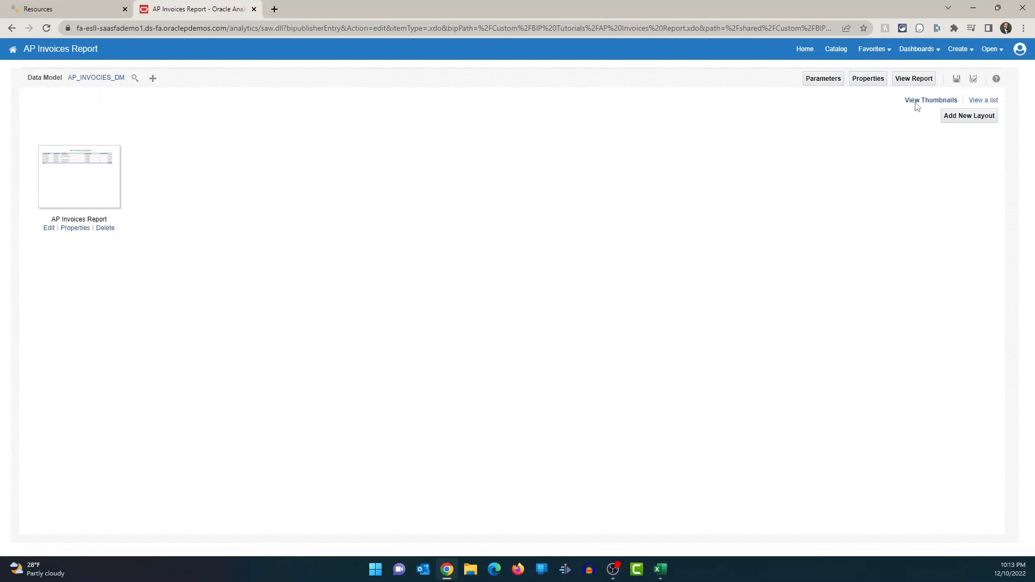
- Set the AP Invoices Report layout's default format to PDF and view the report
left_click(982, 100)
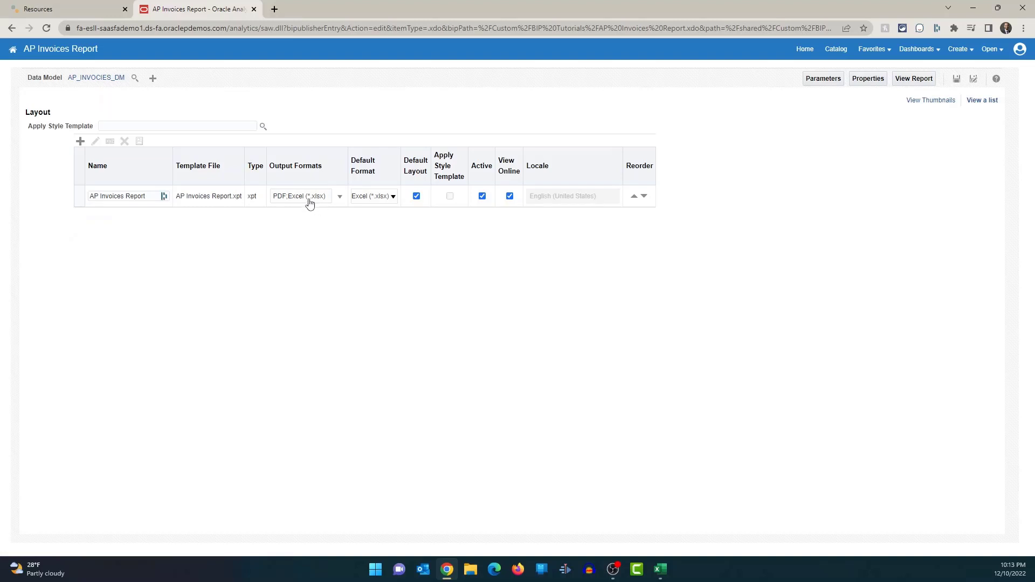
left_click(373, 196)
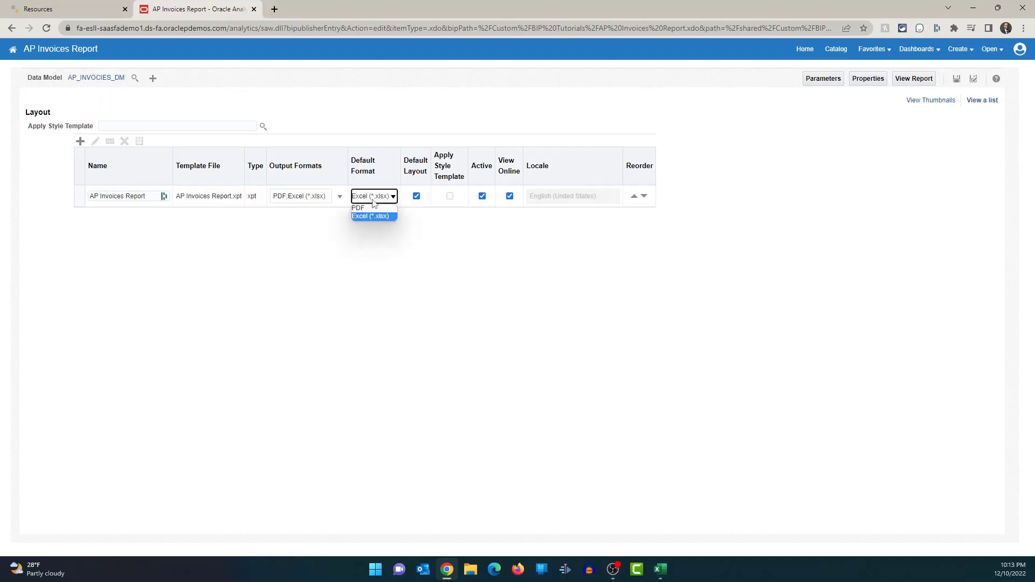
left_click(361, 208)
left_click(463, 261)
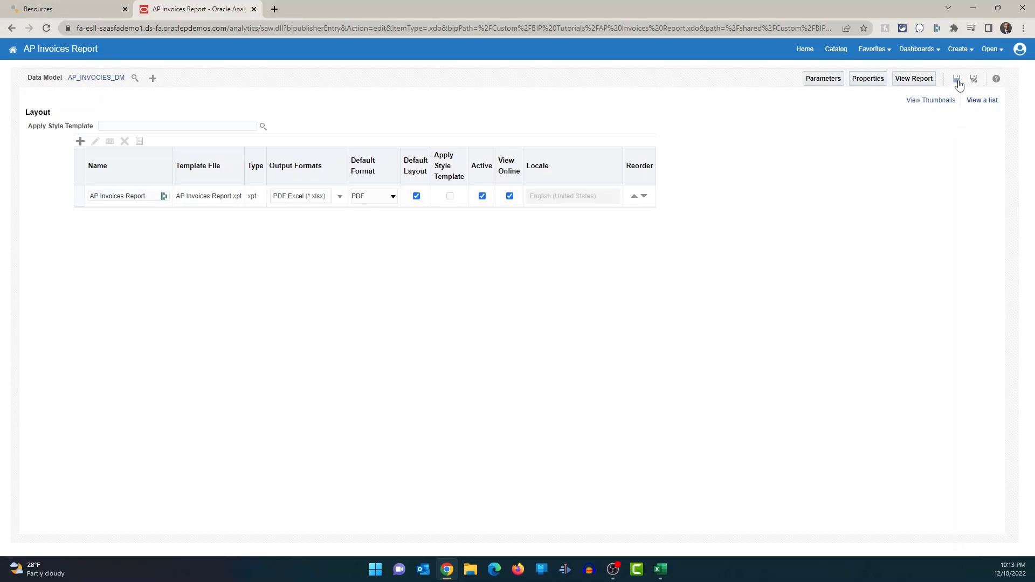
left_click(917, 79)
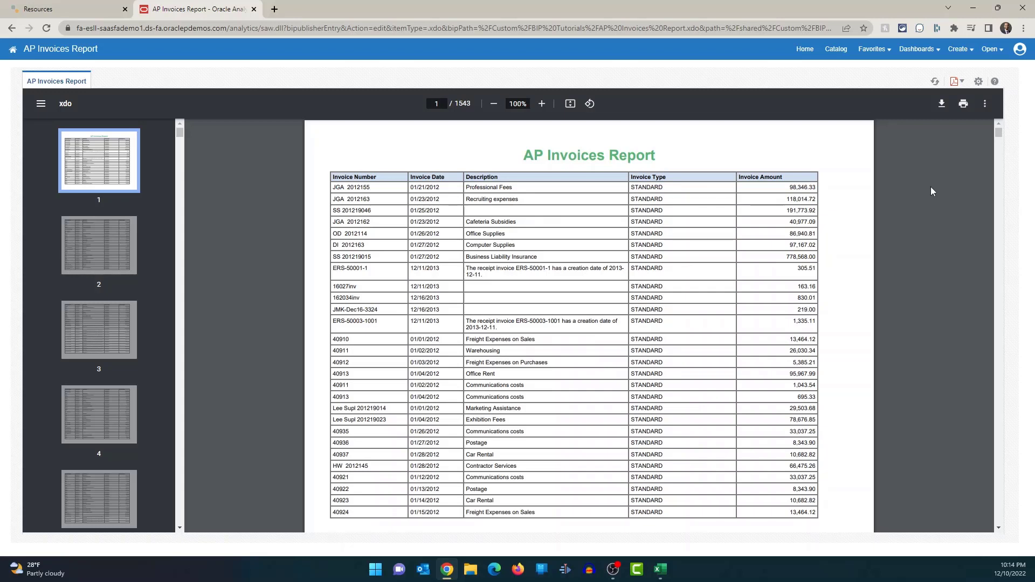
- Return to report editing, add a new Blank (Landscape) layout, and insert a data table at the start of its page
left_click(978, 82)
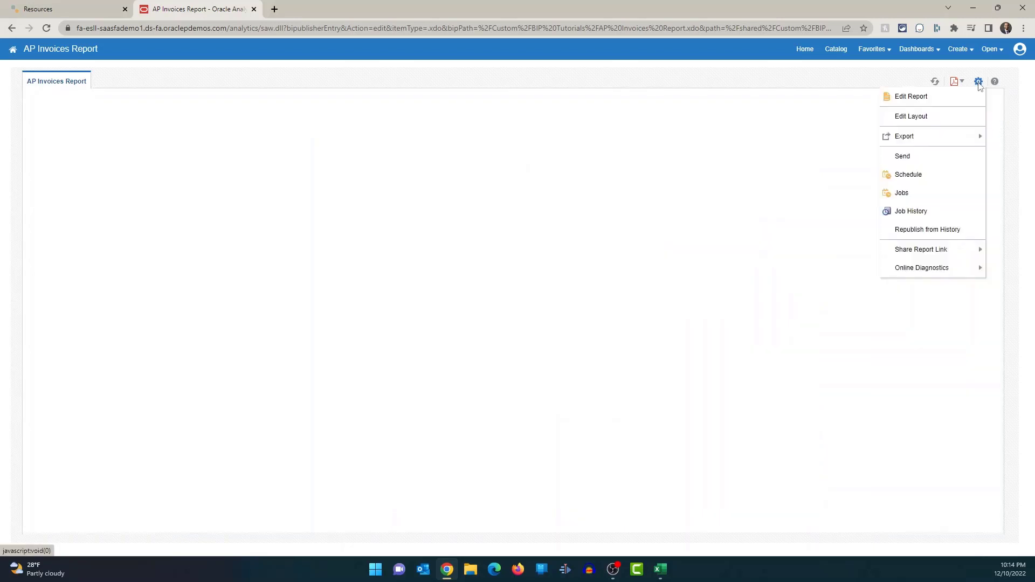
left_click(903, 98)
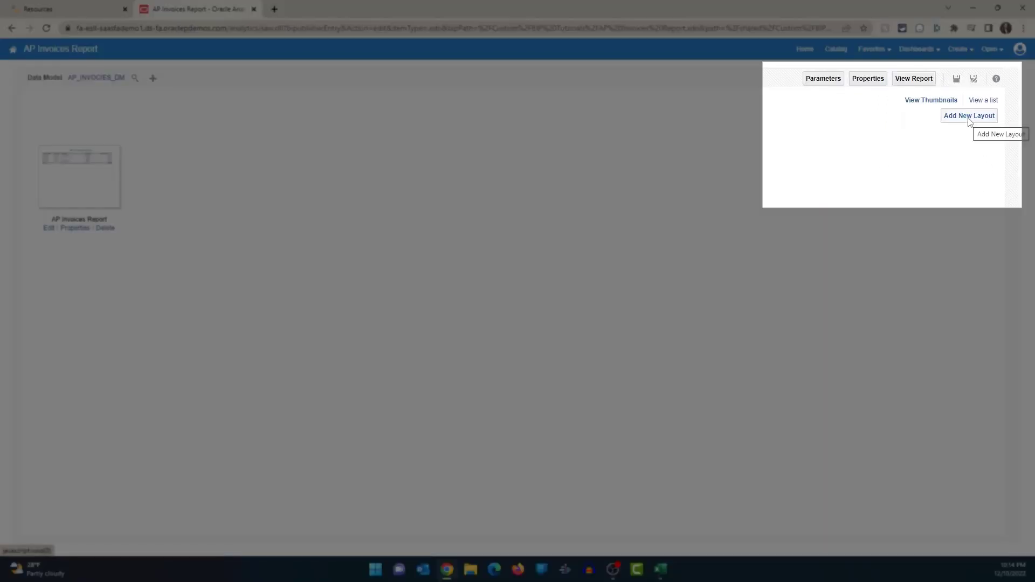
left_click(969, 116)
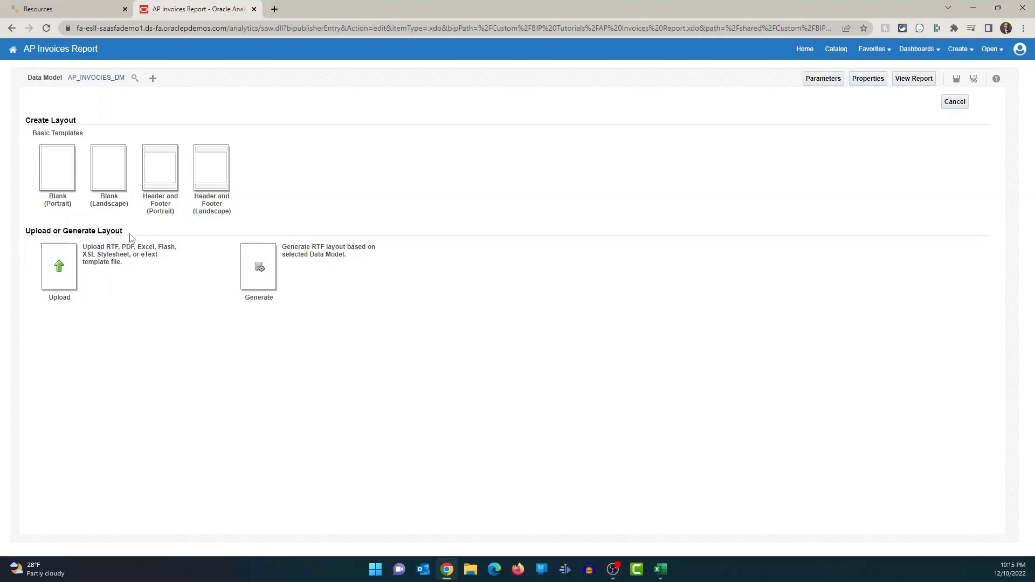
left_click(116, 171)
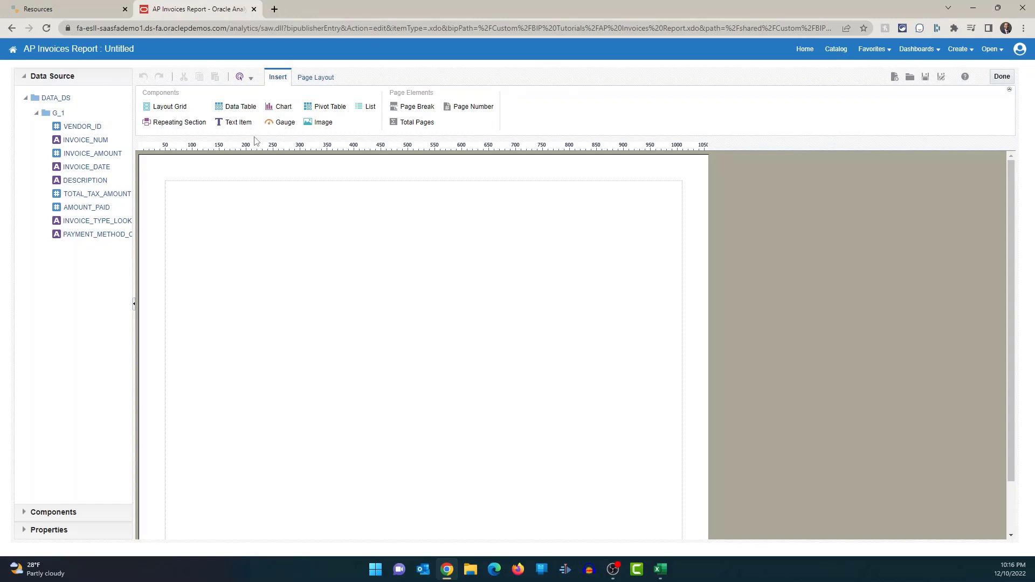
left_click_drag(236, 111, 228, 218)
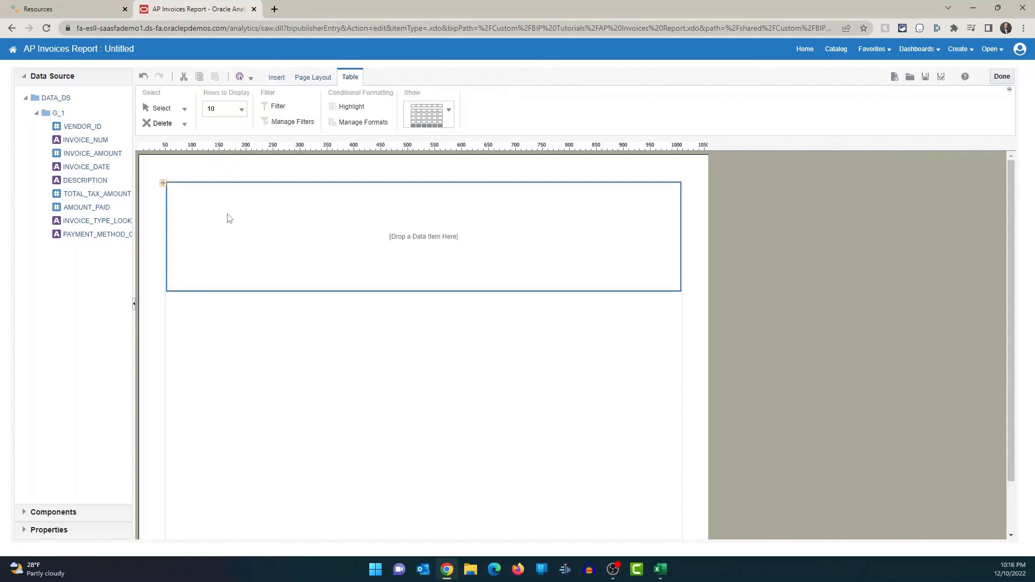
- Try showing the data table without a total row, and switch back to the format with the total row
left_click(448, 112)
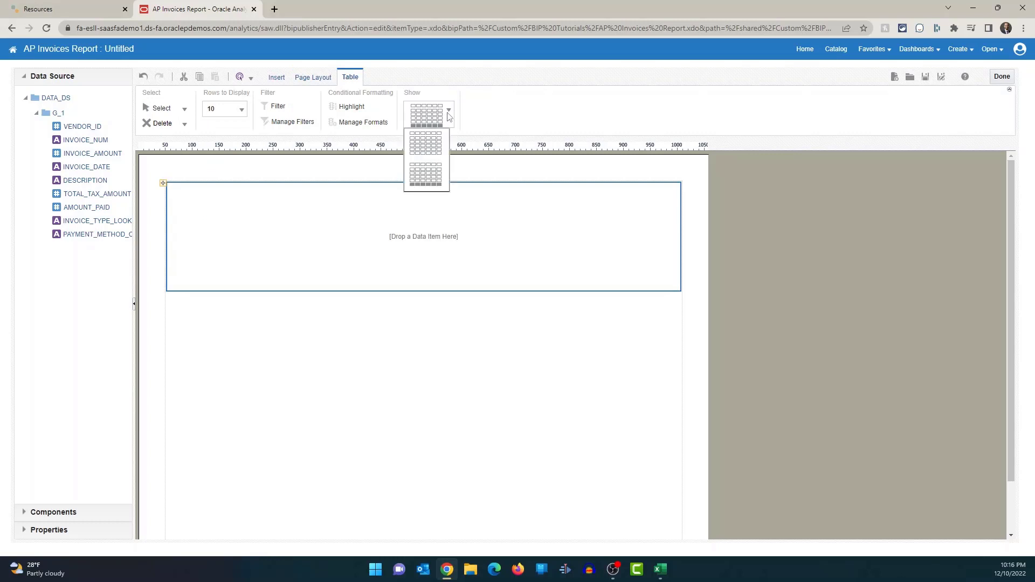
left_click(488, 134)
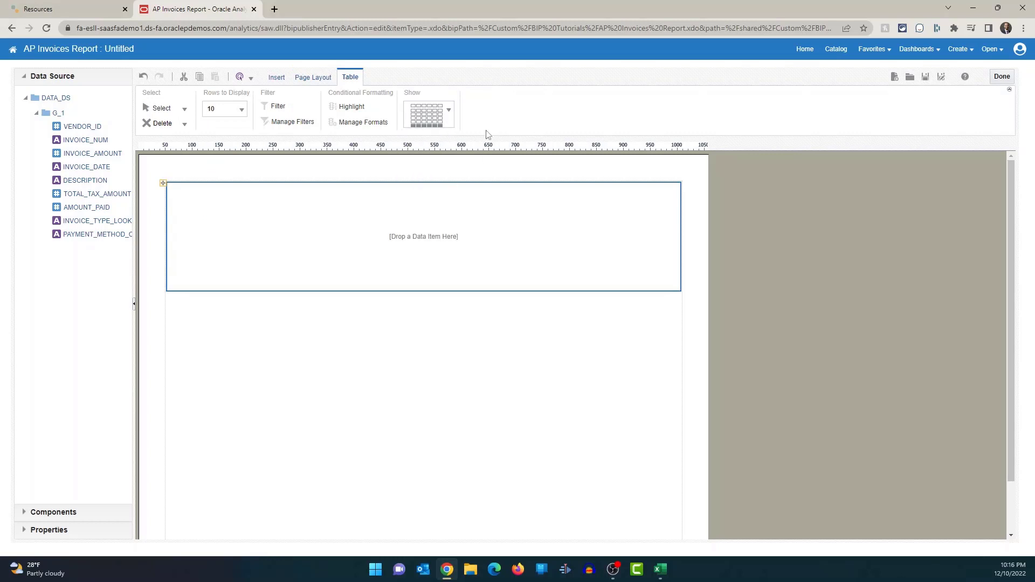
left_click(430, 123)
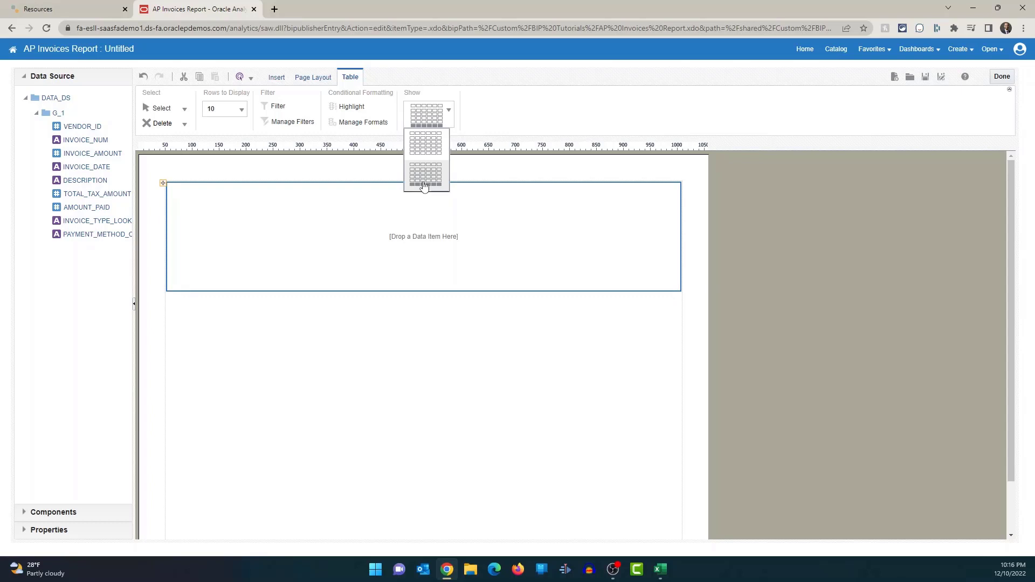
left_click(442, 113)
left_click(427, 157)
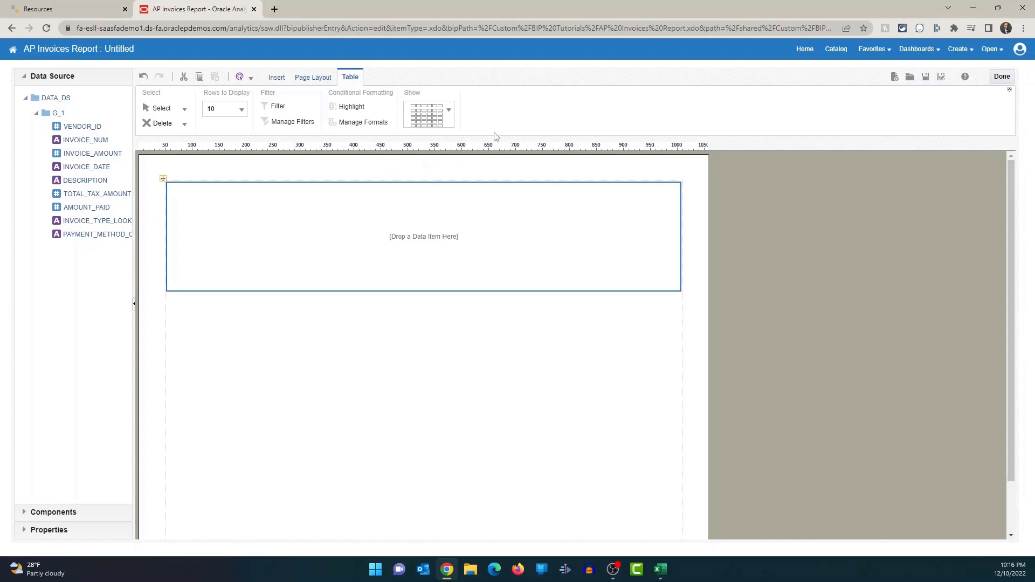
left_click(438, 128)
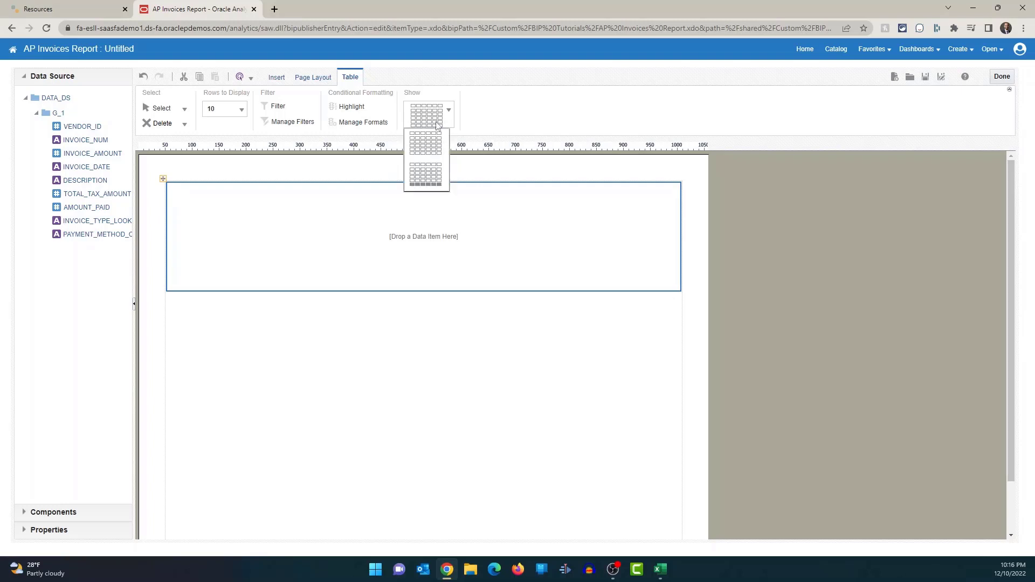
left_click(429, 170)
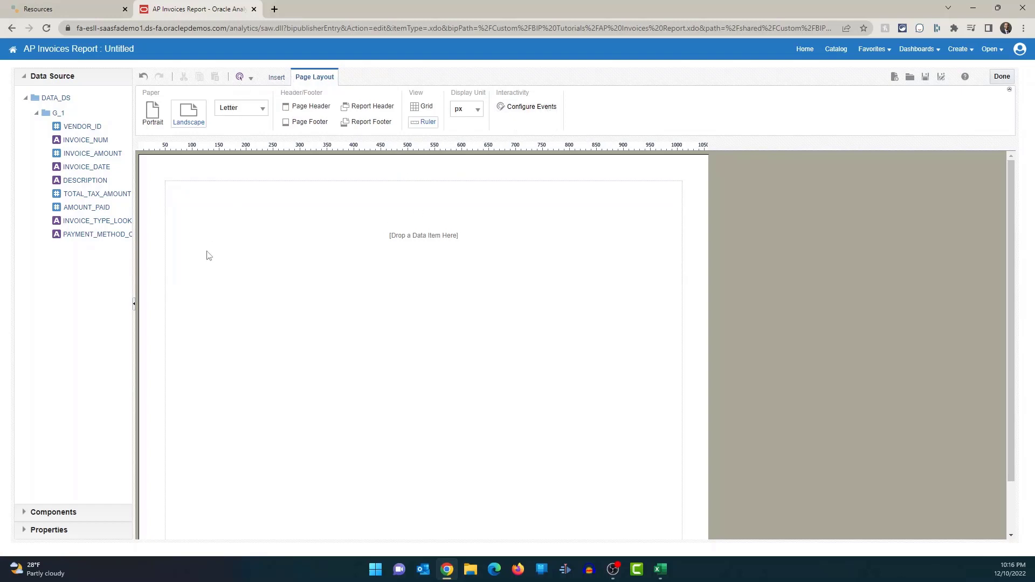
- Add INVOICE_NUM and INVOICE_DATE as the first two columns of the empty data table
left_click(241, 261)
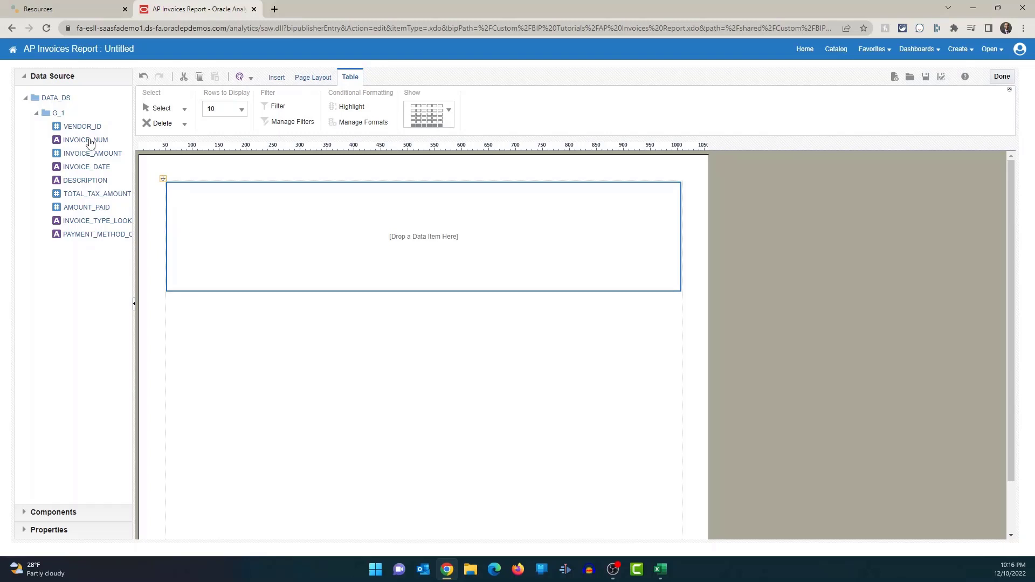
left_click_drag(89, 140, 213, 198)
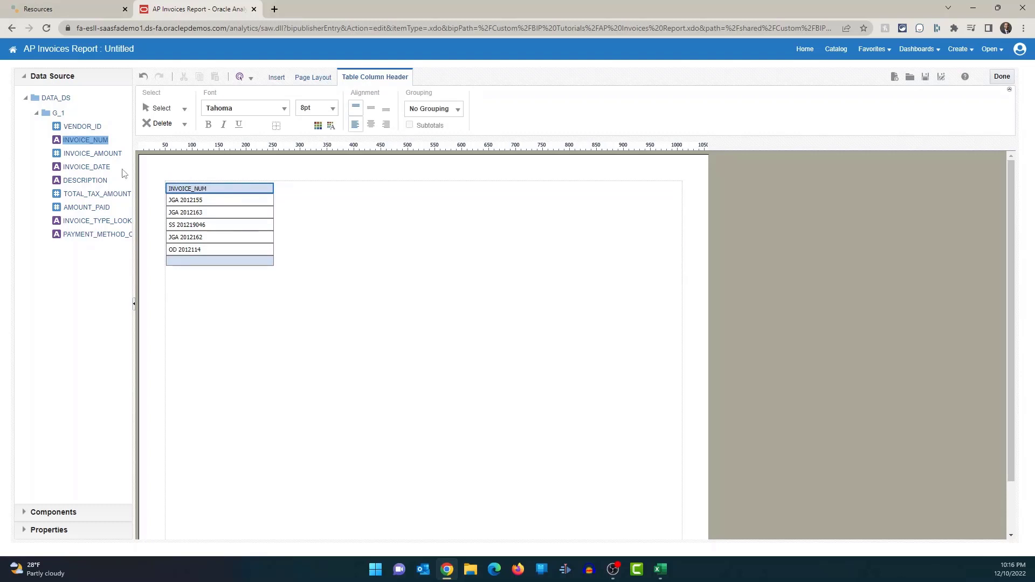
left_click_drag(90, 172, 290, 202)
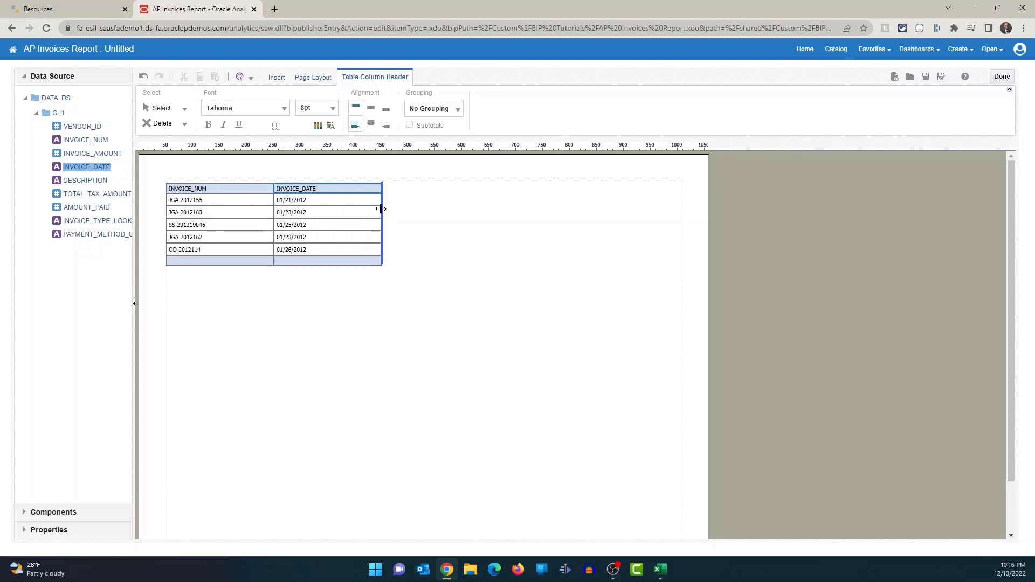
- Narrow the two existing columns, append INVOICE_AMOUNT, TOTAL_TAX_AMOUNT and AMOUNT_PAID, and insert PAYMENT_METHOD_CODE after INVOICE_DATE
left_click_drag(381, 208, 233, 208)
left_click(271, 325)
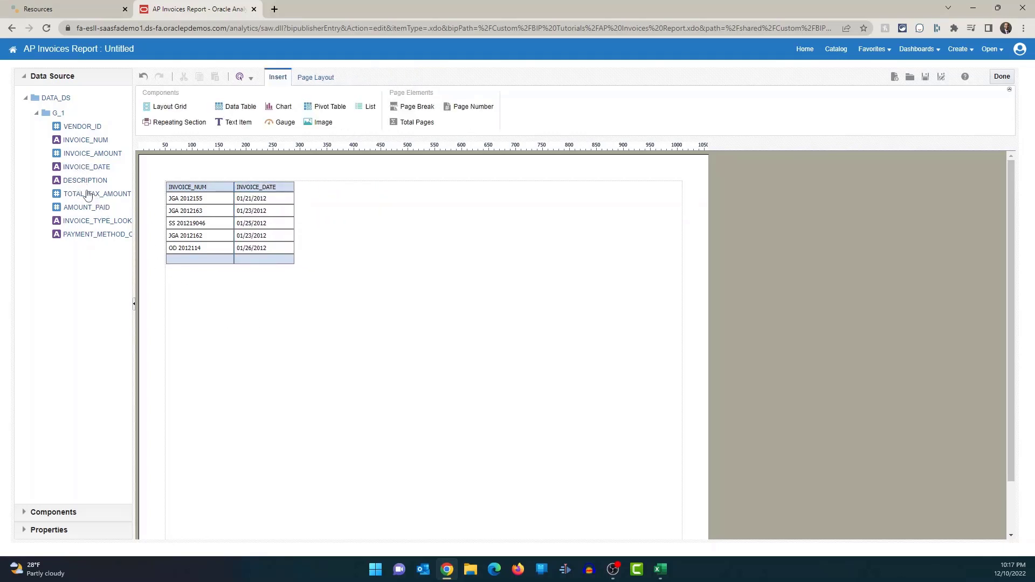
left_click_drag(92, 161, 364, 225)
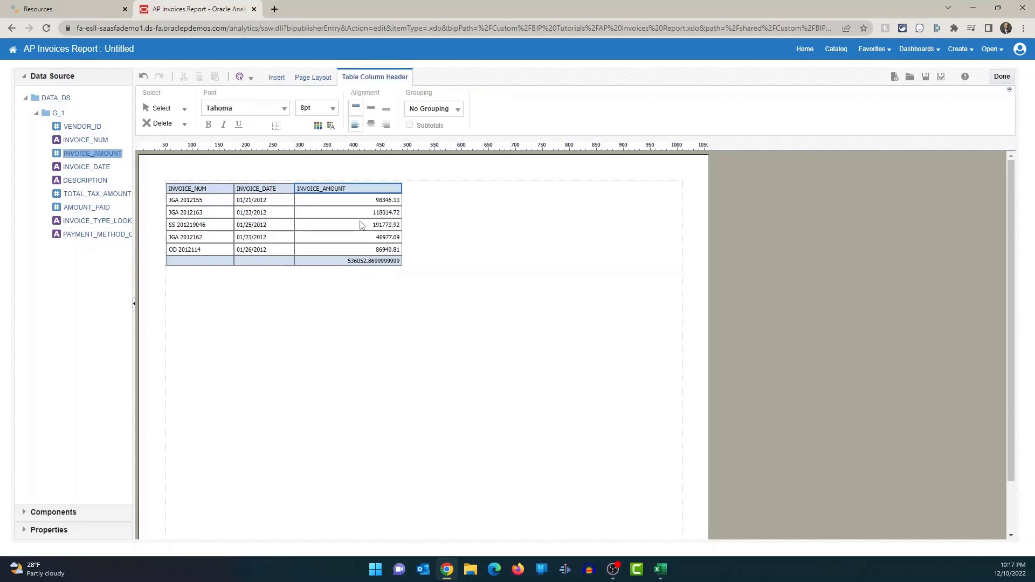
left_click_drag(92, 197, 459, 236)
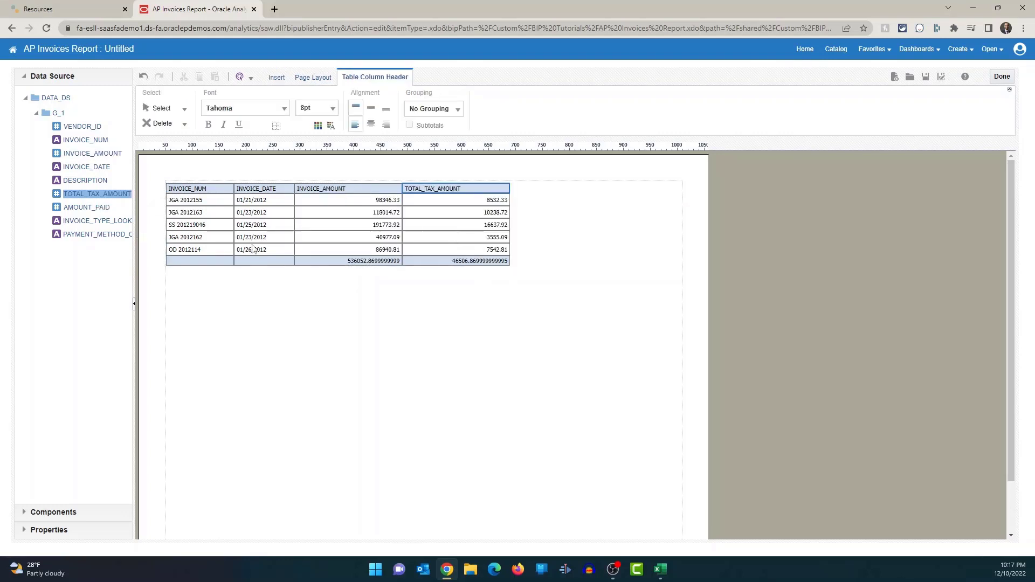
left_click_drag(89, 207, 552, 237)
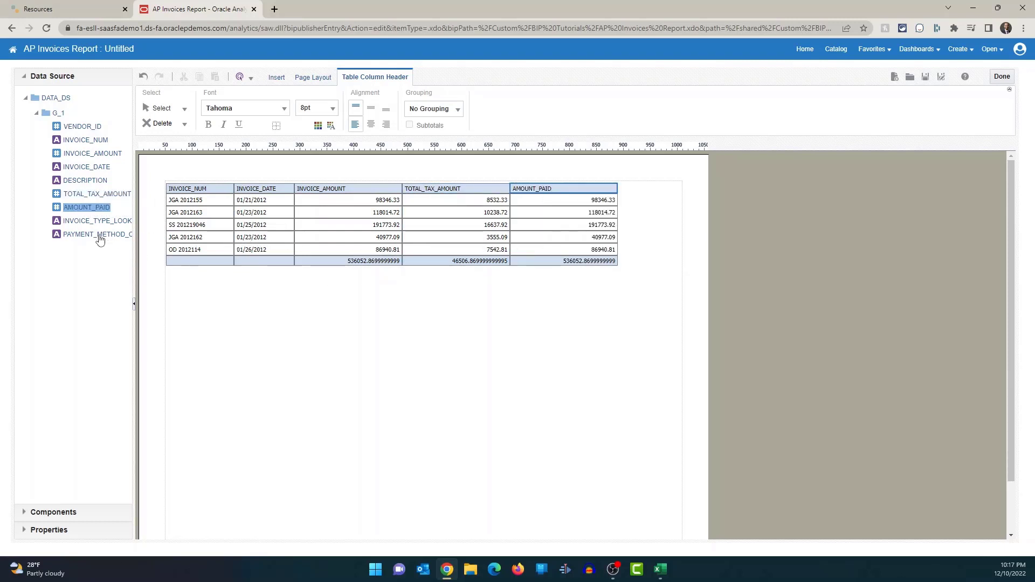
left_click_drag(95, 238, 295, 230)
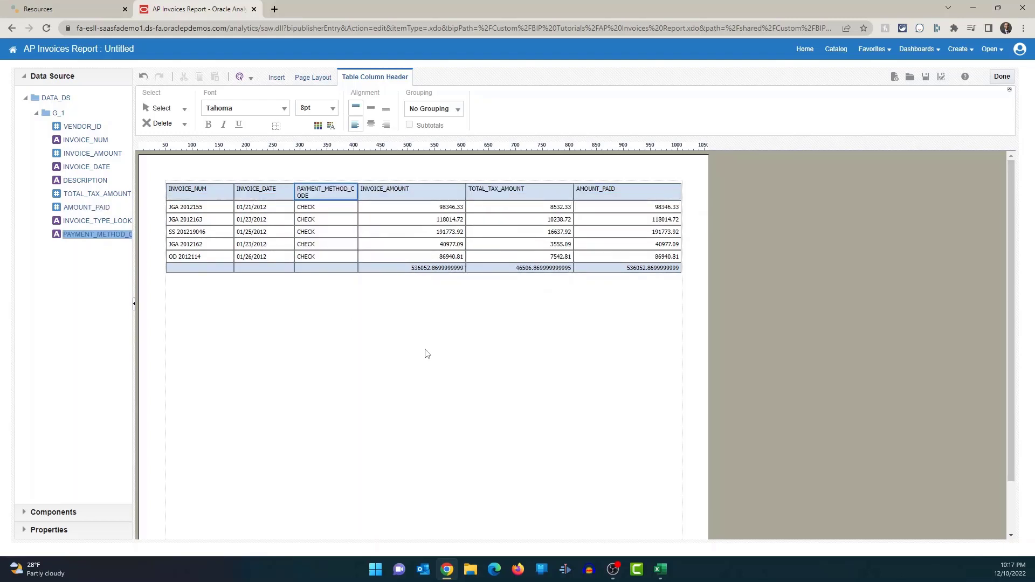
- Format the values of the INVOICE_AMOUNT, TOTAL_TAX_AMOUNT and AMOUNT_PAID columns together as Number (-1,234.57)
left_click(449, 242)
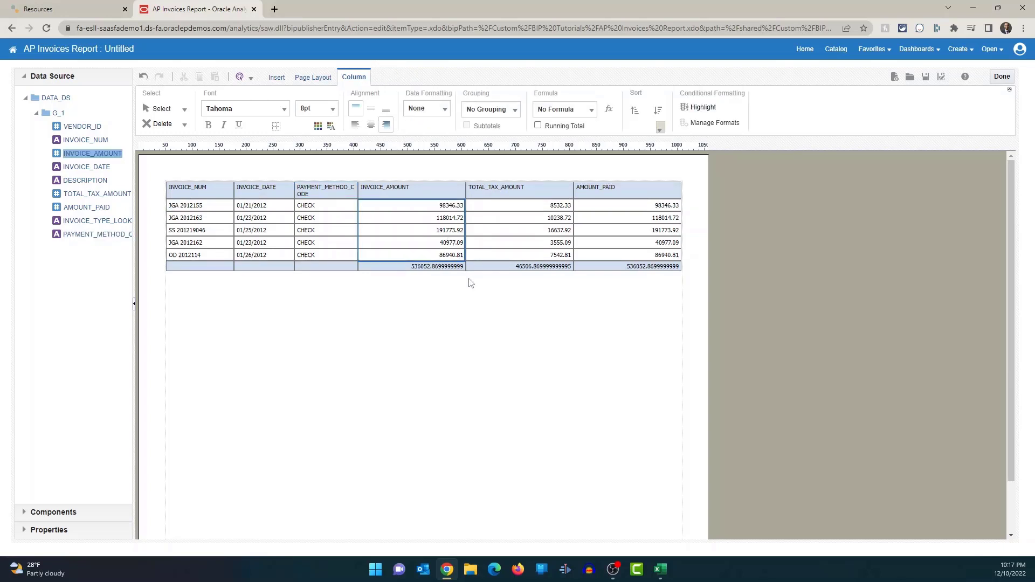
left_click(516, 233, "ctrl")
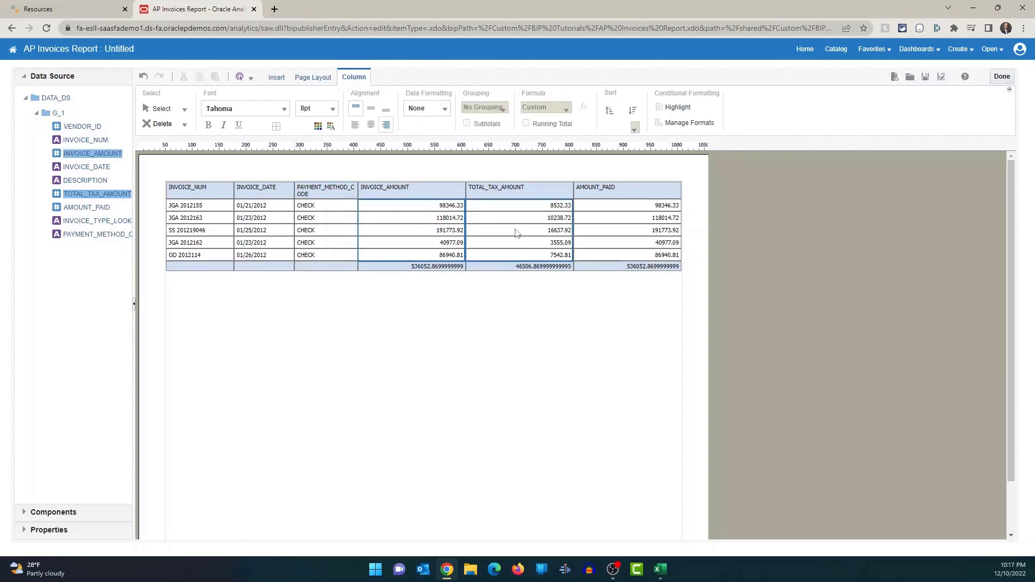
left_click(651, 242, "ctrl")
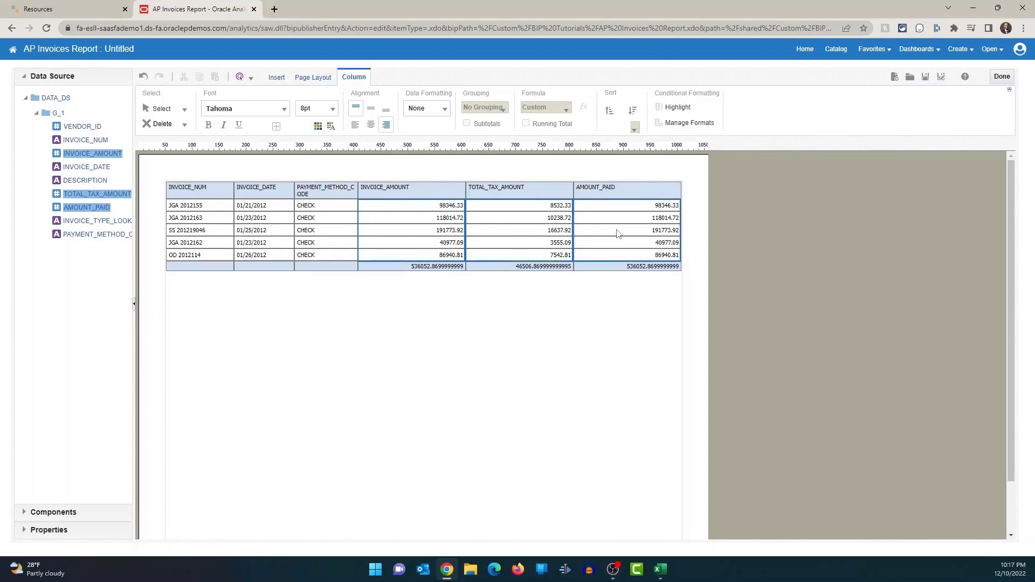
left_click(439, 110)
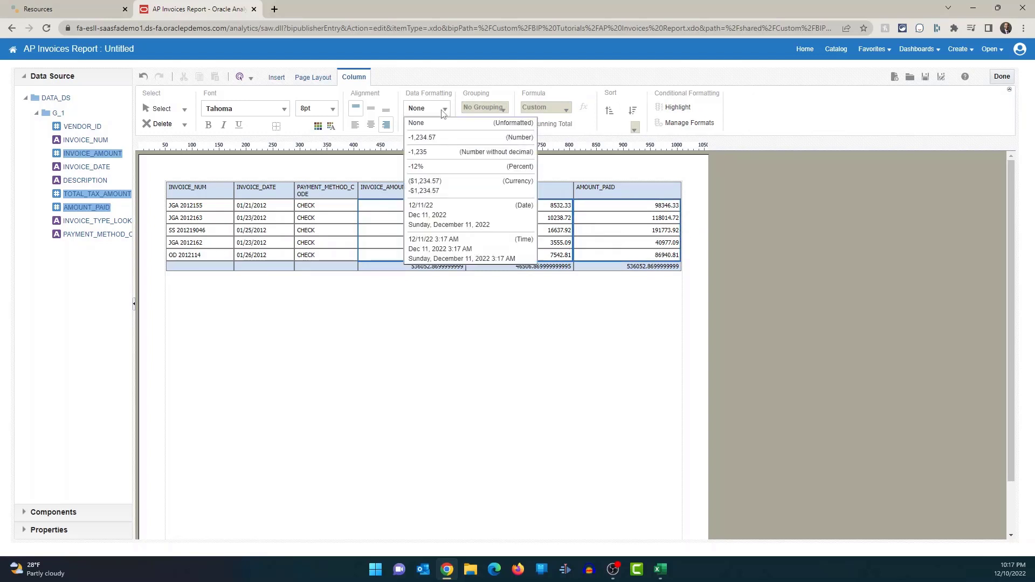
left_click(434, 139)
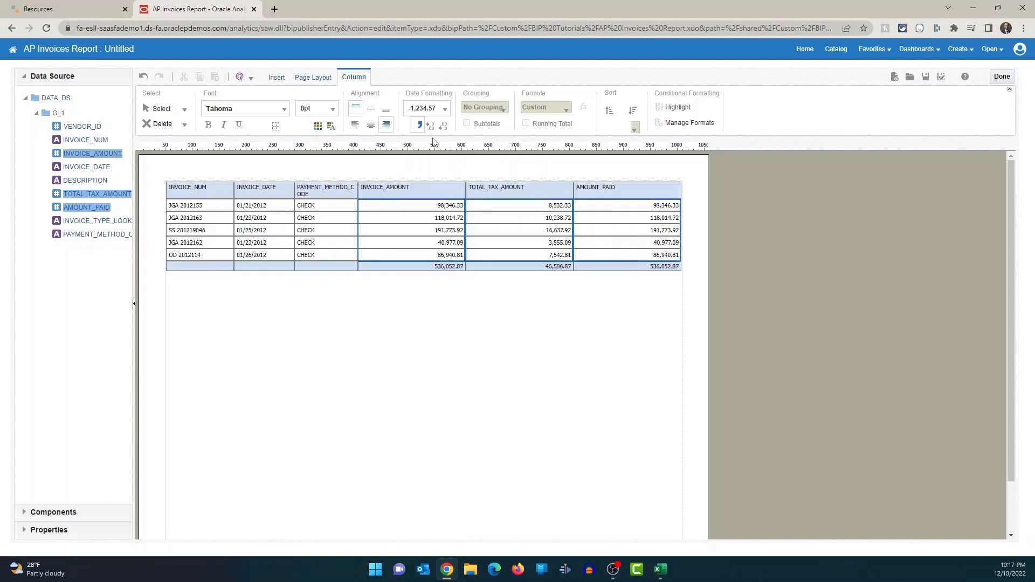
- Make the total-row cells under INVOICE_NUM, INVOICE_AMOUNT, TOTAL_TAX_AMOUNT and AMOUNT_PAID bold
left_click(452, 278)
left_click(445, 270)
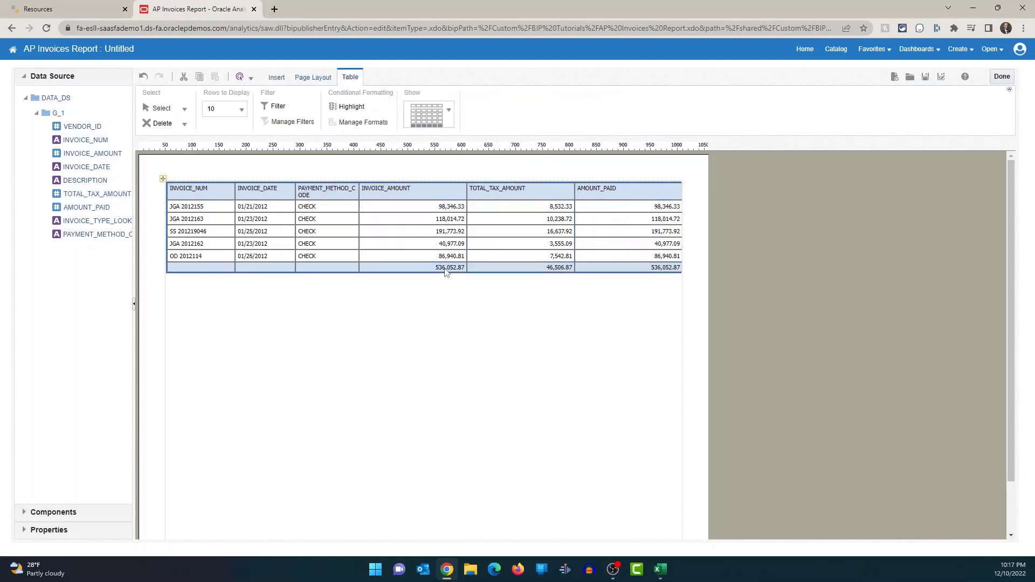
left_click(453, 269)
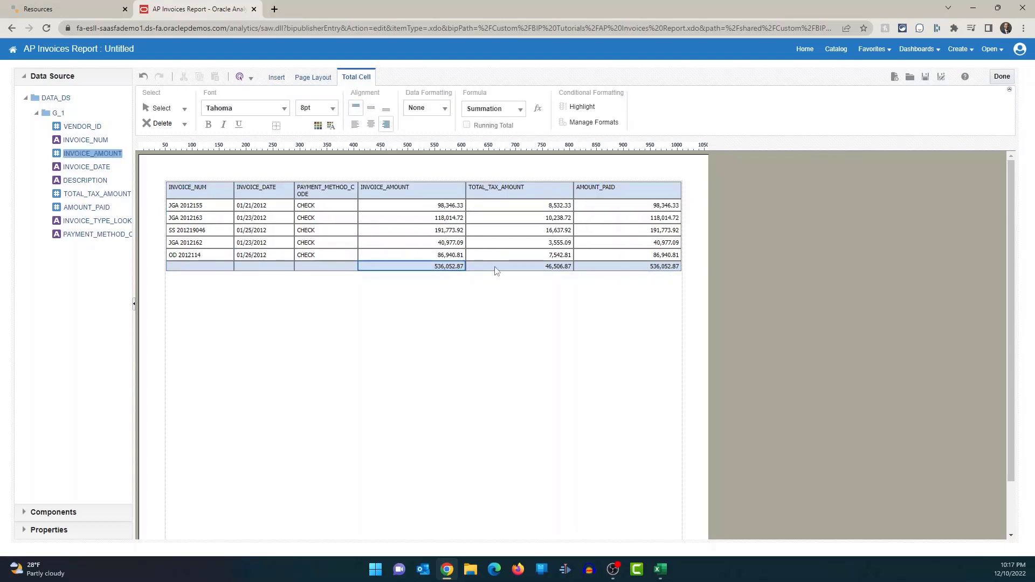
left_click(506, 267, "ctrl")
left_click(667, 267, "ctrl")
left_click(526, 307)
left_click(191, 269)
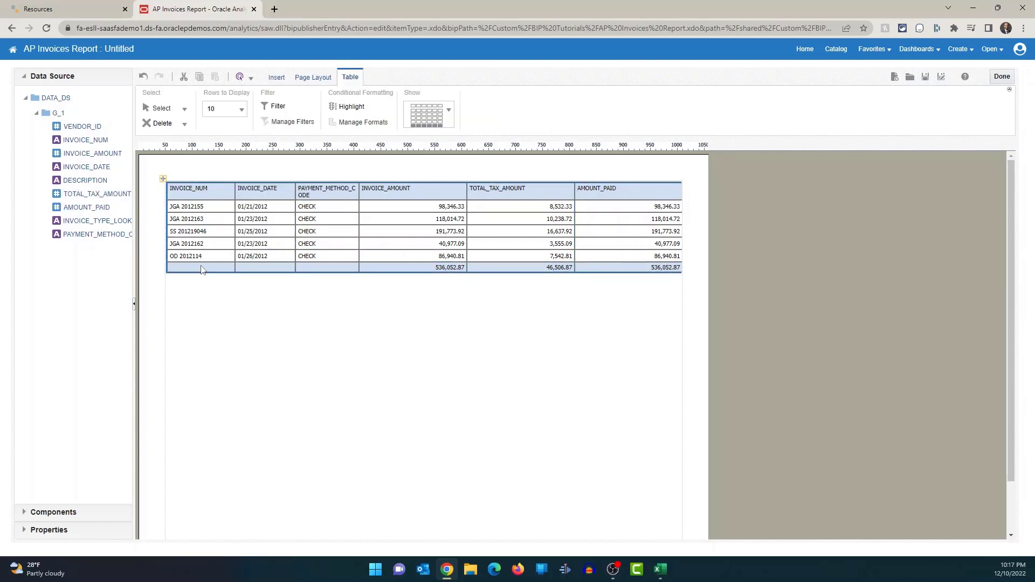
left_click(200, 268)
left_click(456, 268, "ctrl")
left_click(539, 268, "ctrl")
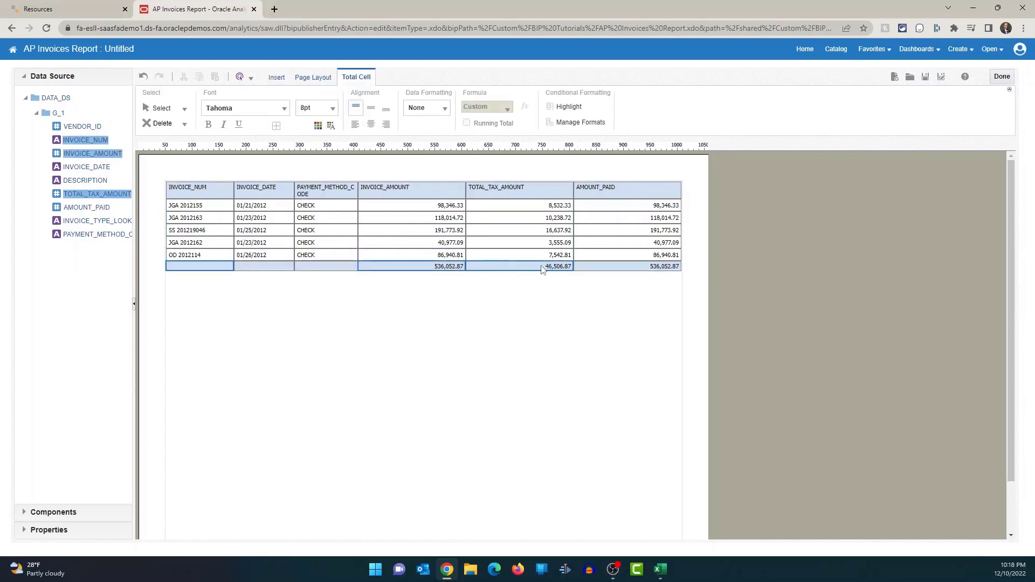
left_click(619, 268, "ctrl")
left_click(208, 125)
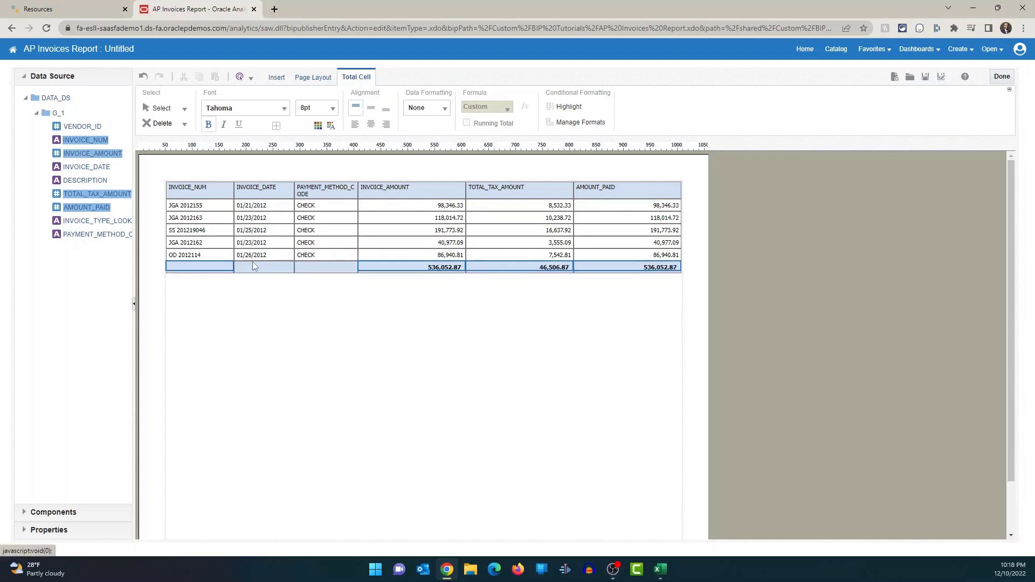
- Enter the label "Total" in the total row's blank cell under INVOICE_NUM
left_click(220, 269)
left_click(220, 268)
left_click(220, 267)
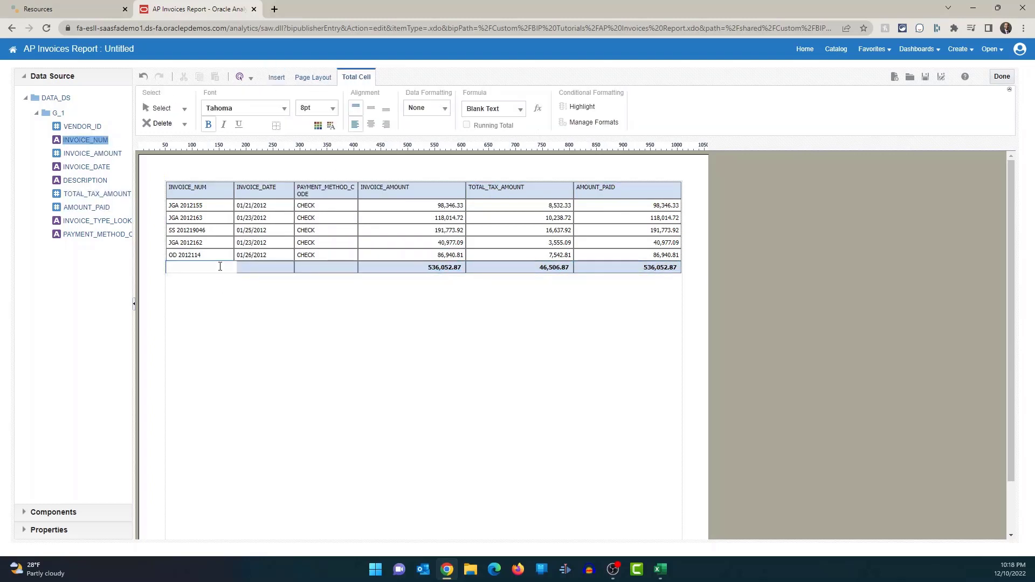
type("Total")
left_click(253, 349)
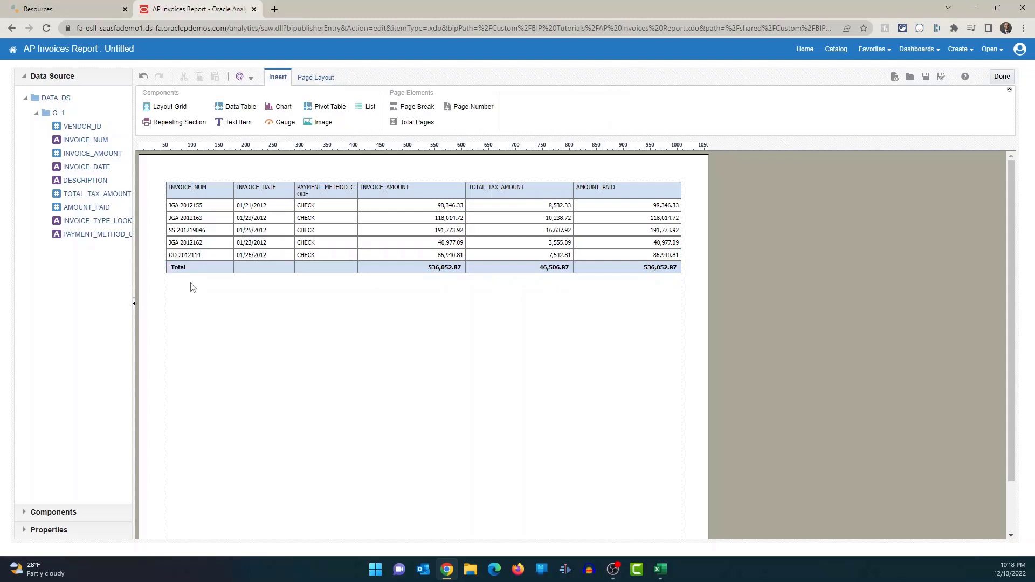
- Rename the first three column headers of the data table to Invoice Num, Date and Payment Method
left_click(194, 193)
double_click(193, 192)
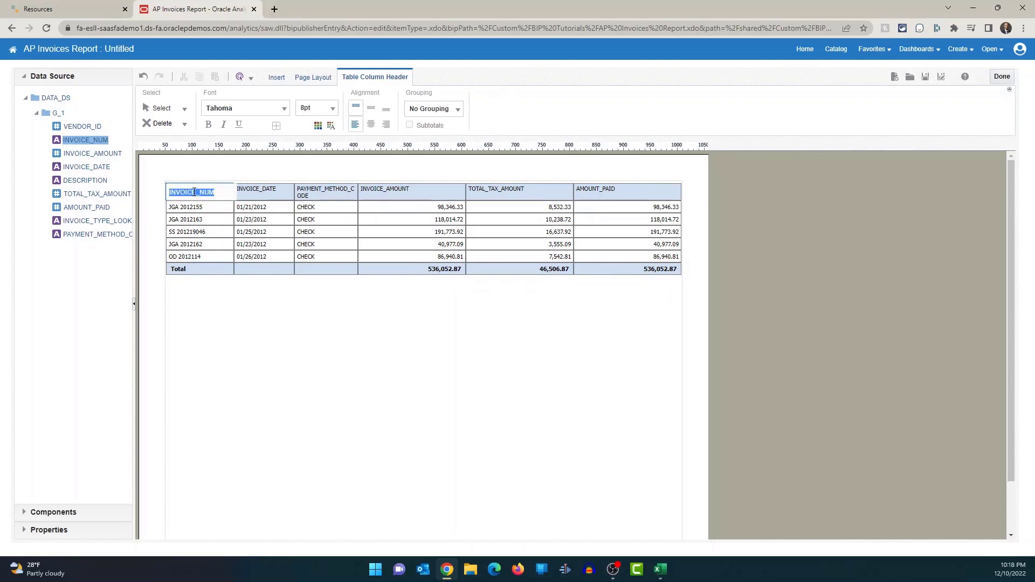
type("Invoice Num")
key("Tab")
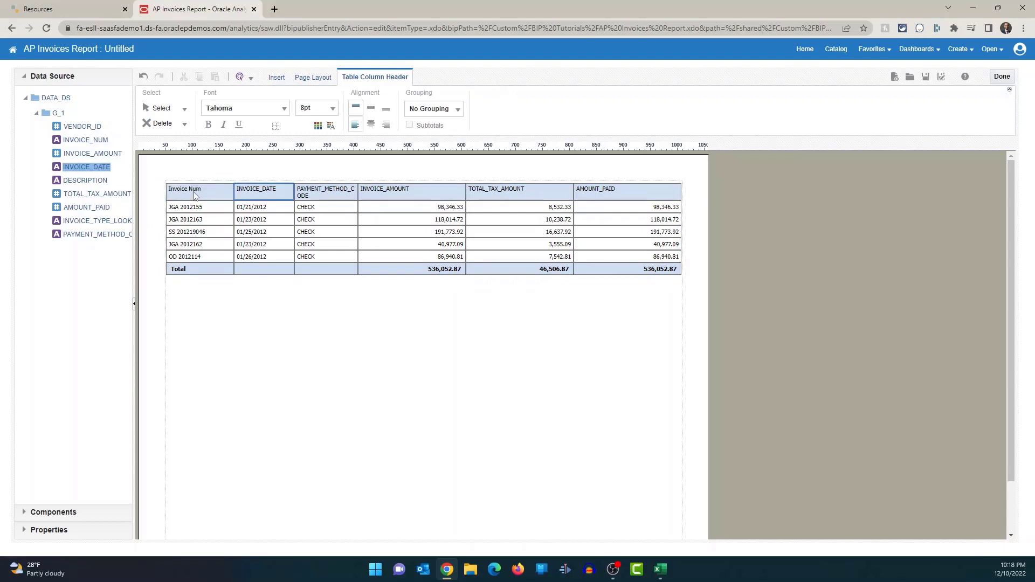
type("Date")
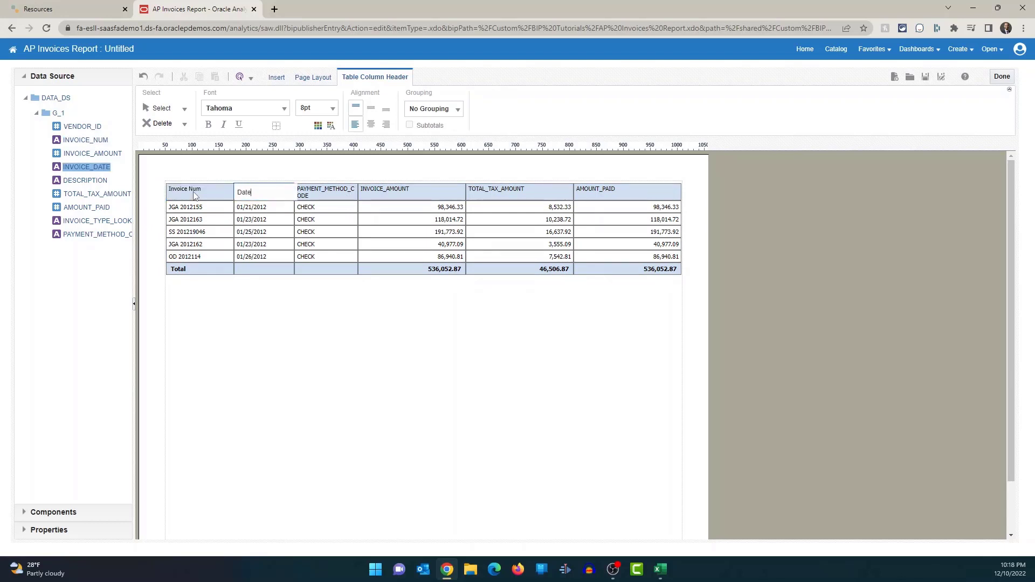
key("Tab")
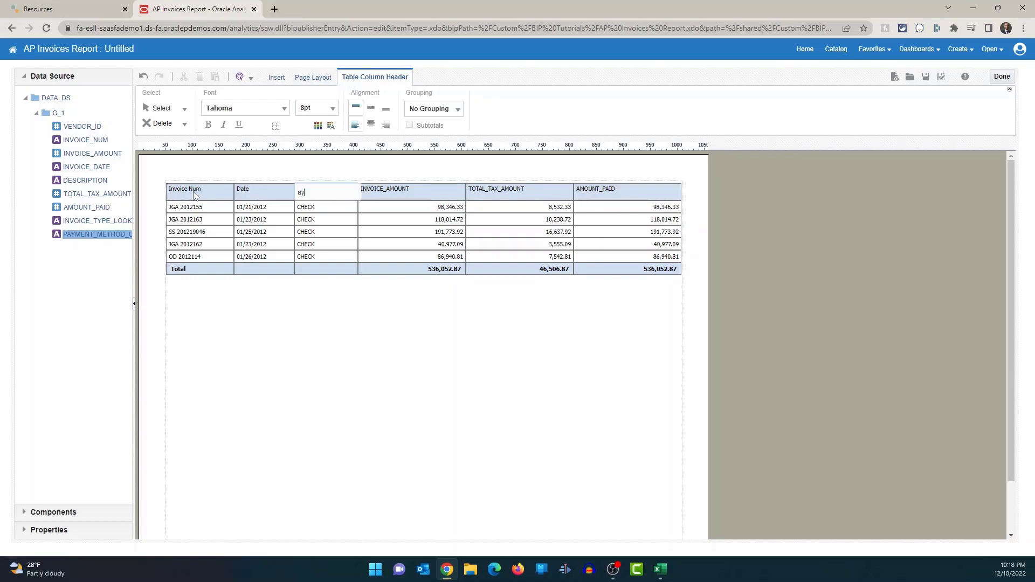
type("Payment Method")
key("Tab")
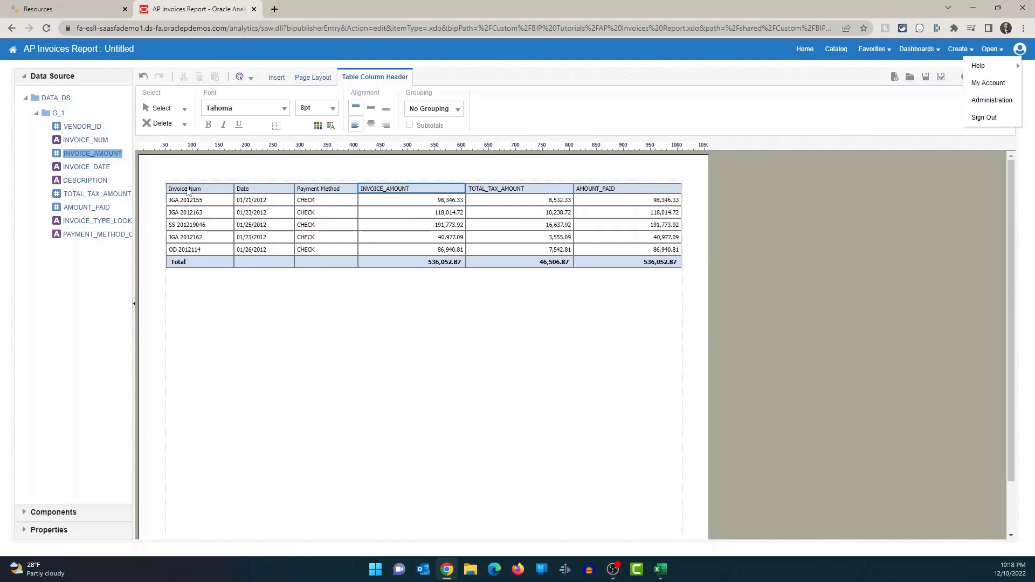
- Rename the headers of the three amount columns to Amount, Tax Amount and Amount Paid
left_click(400, 191)
type("Amount")
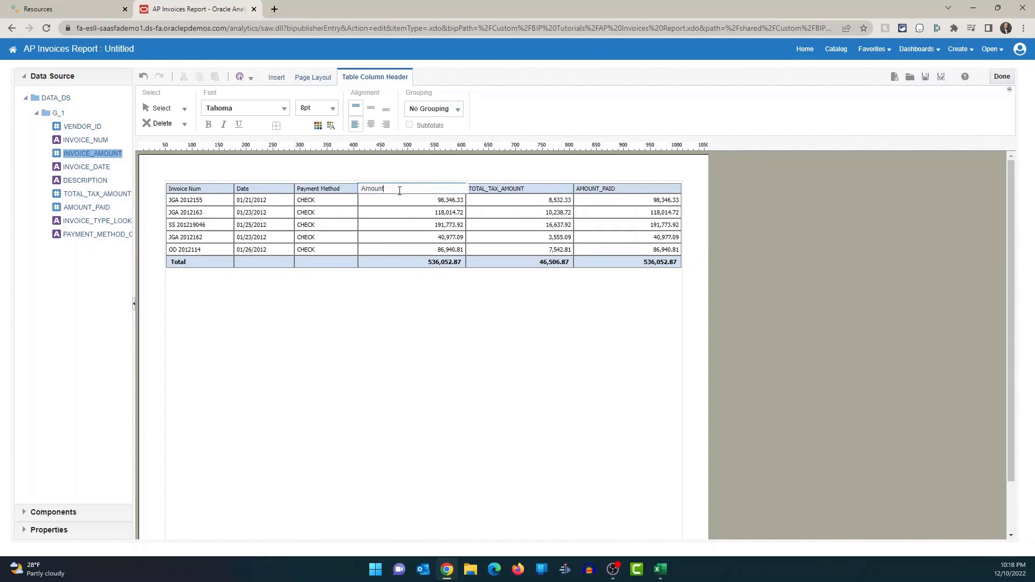
left_click(515, 191)
type("Tax Amount")
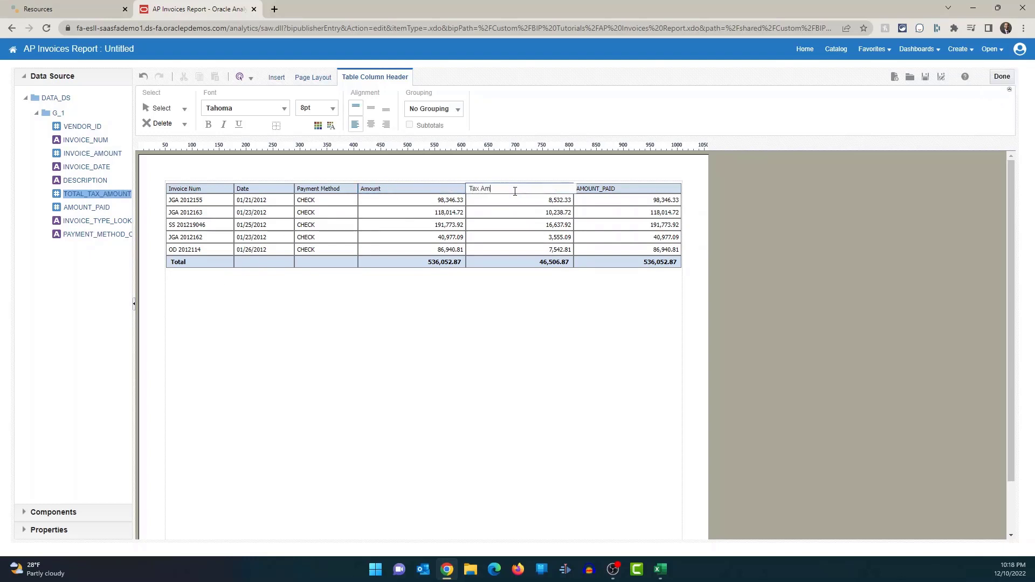
left_click(588, 191)
type("amo")
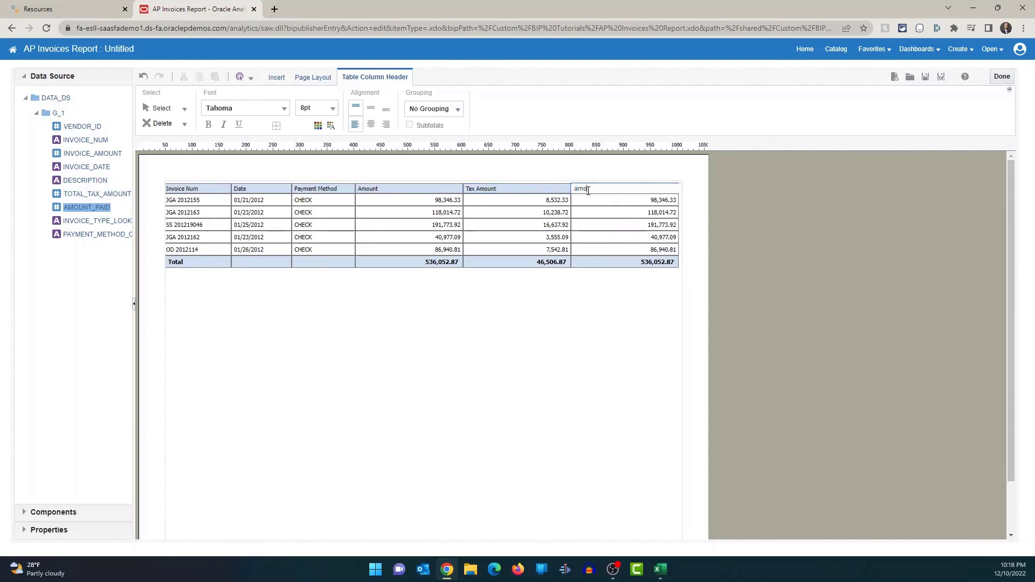
type("unt Paid")
key("Home")
key("Delete")
type("A")
- Make all six column headers of the data table bold
left_click(234, 195)
left_click(214, 196)
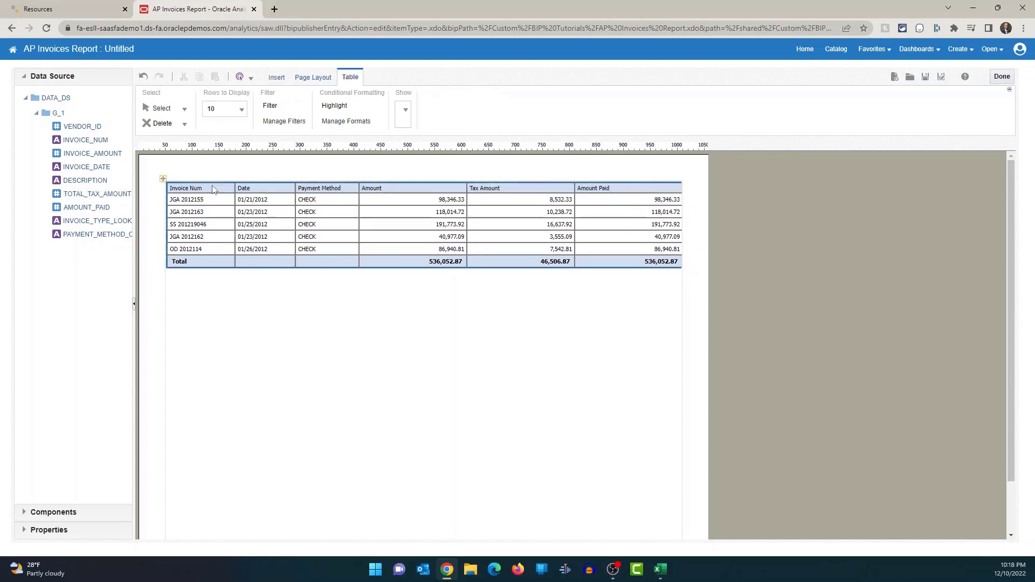
left_click(214, 185)
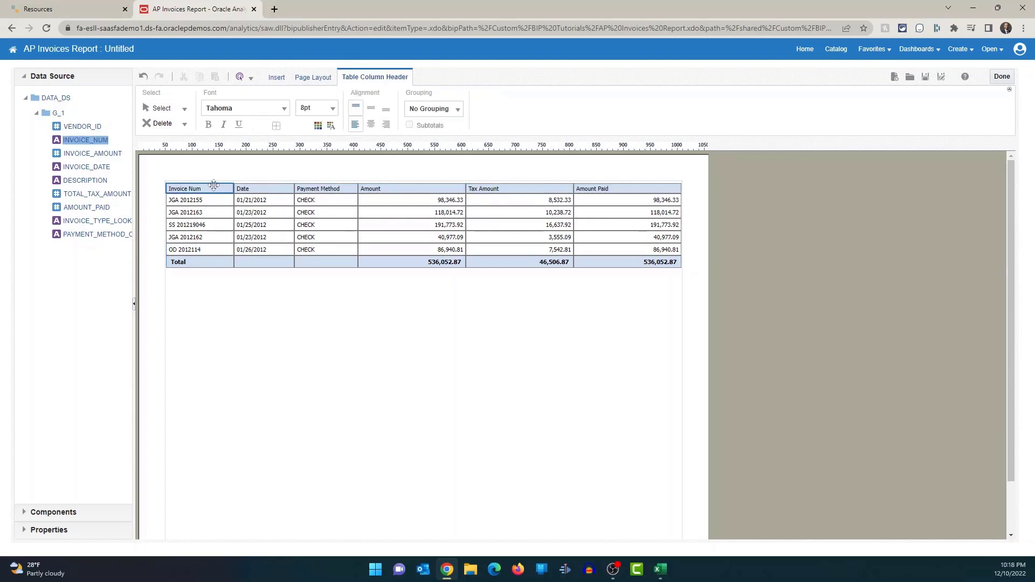
left_click(248, 190, "ctrl")
left_click(319, 190, "ctrl")
left_click(371, 190, "ctrl")
left_click(490, 190, "ctrl")
left_click(601, 189, "ctrl")
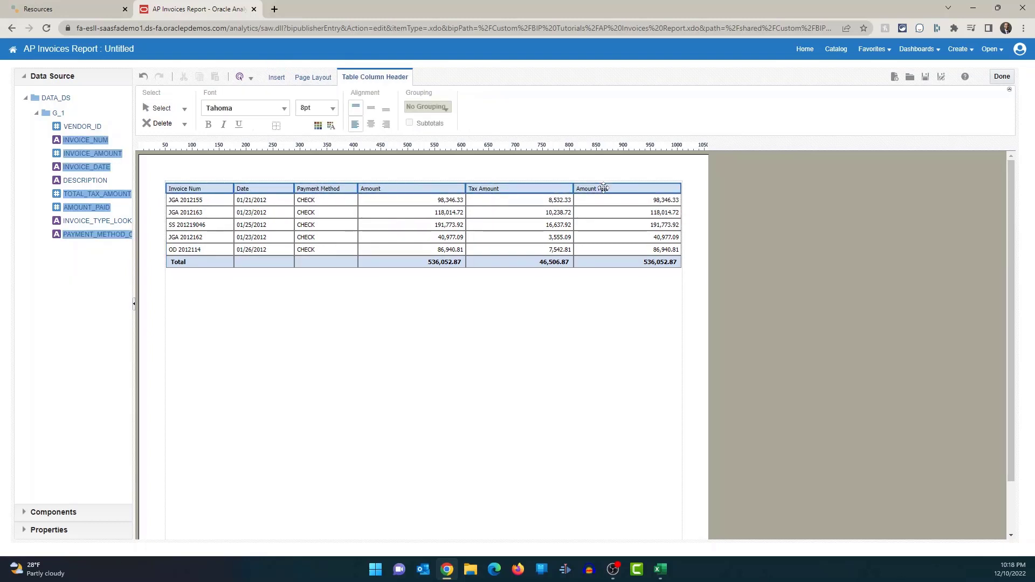
left_click(210, 125)
left_click(411, 356)
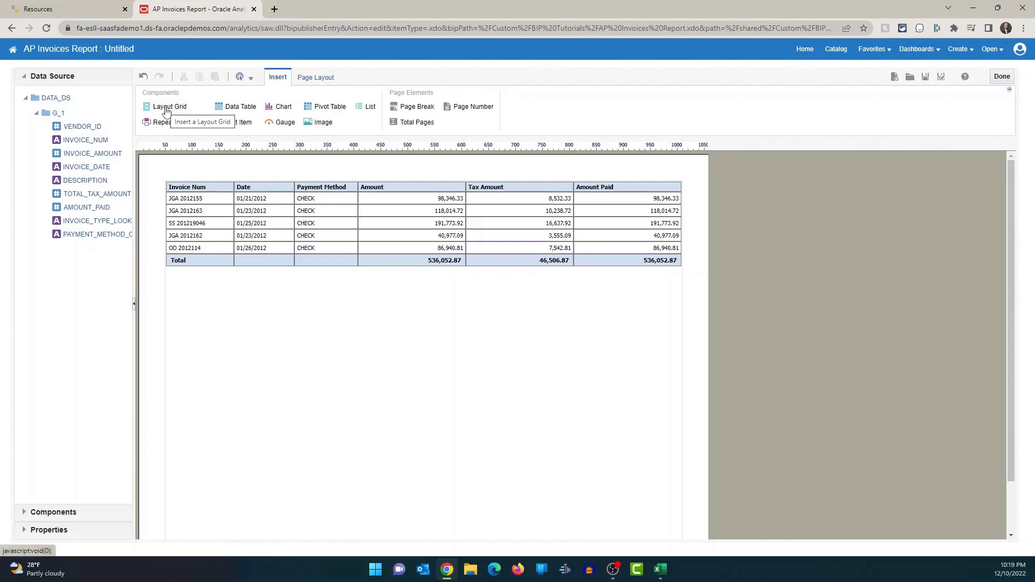
- Insert a layout grid with 4 rows and 1 column above the data table
left_click_drag(166, 111, 337, 182)
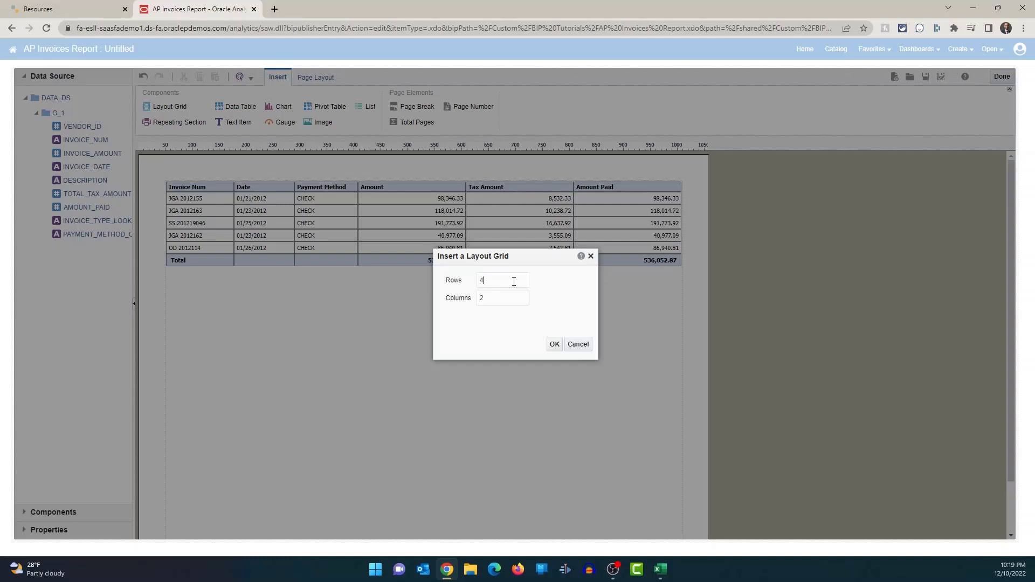
left_click_drag(496, 301, 467, 303)
type("1")
left_click(554, 344)
left_click(450, 431)
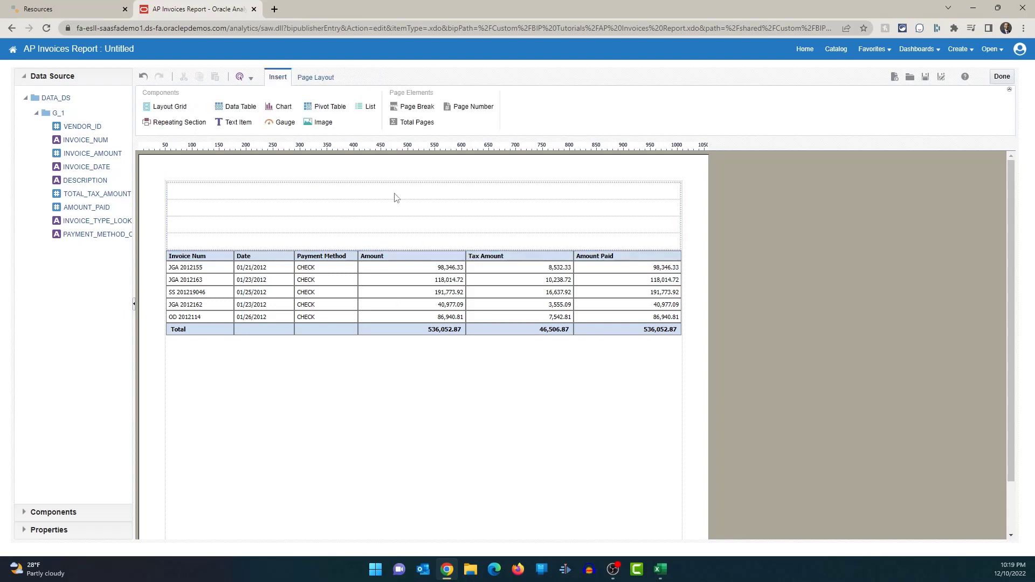
- Add a text item reading "Invoice Details By Payment Method" in the second row of the layout grid
left_click(394, 214)
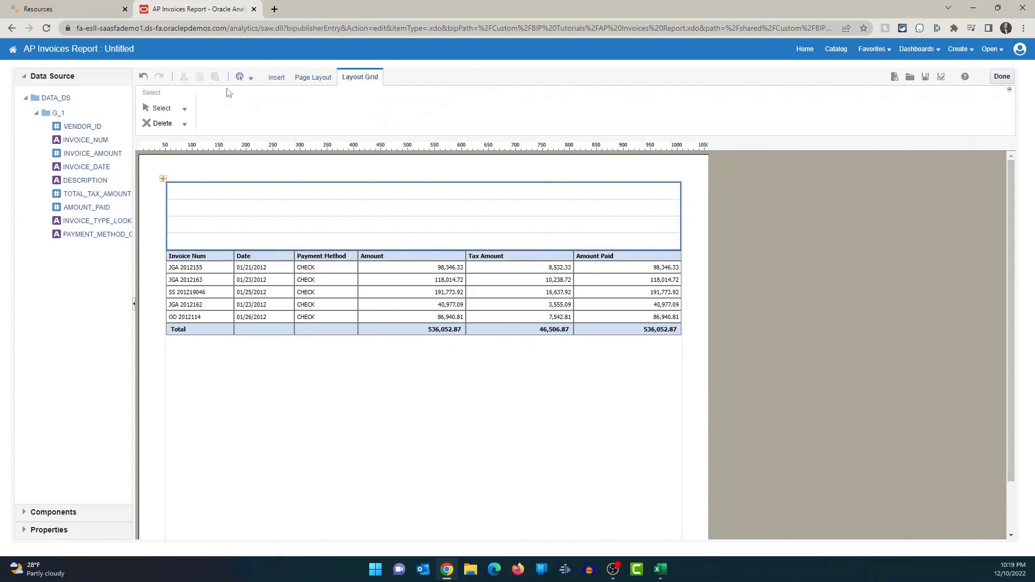
left_click(278, 78)
left_click_drag(238, 122, 340, 212)
double_click(340, 209)
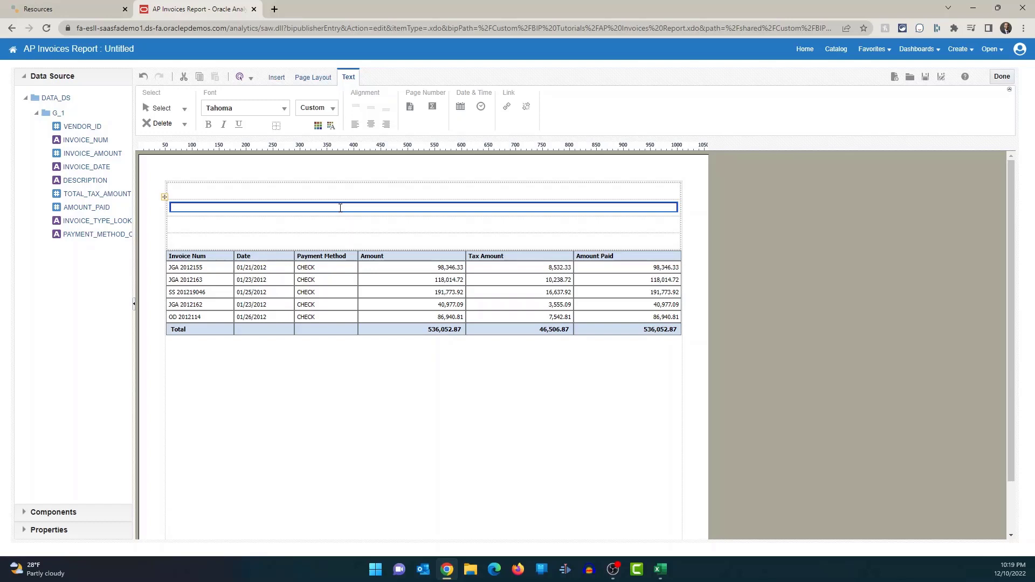
type("Invoice")
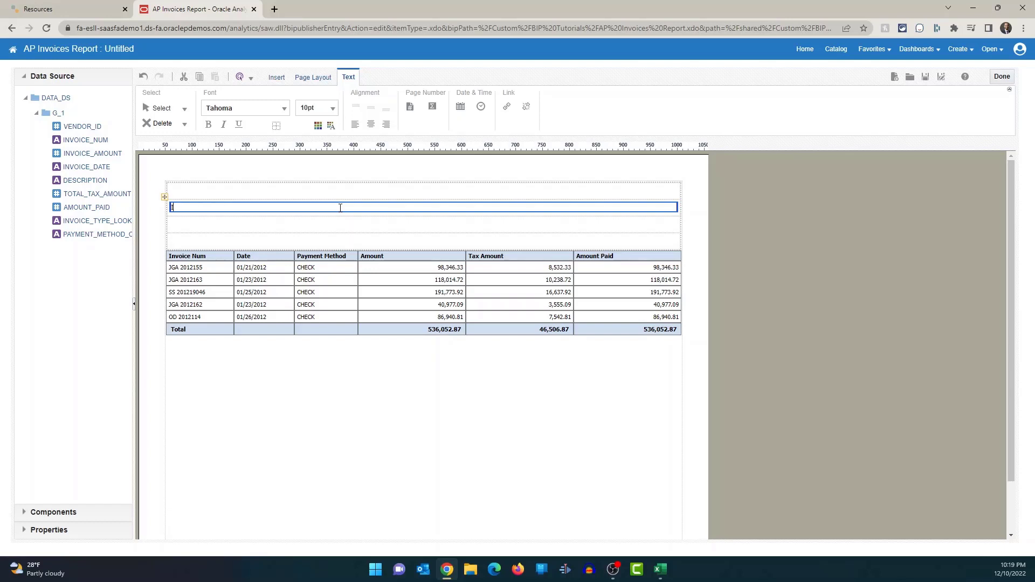
type(" Details By Payment Method")
left_click(307, 227)
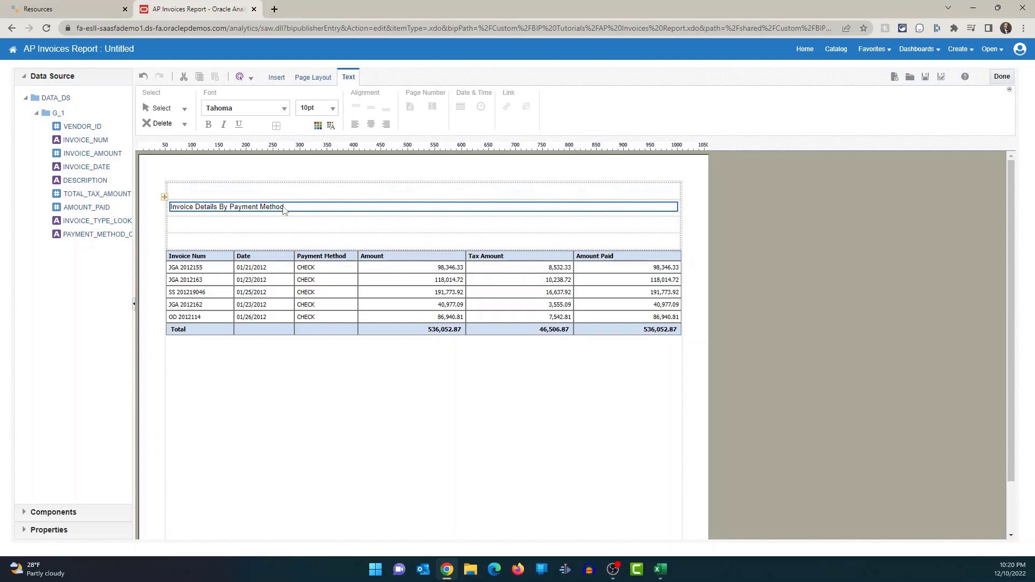
- Center the title "Invoice Details By Payment Method", make it bold and set its font color to dark blue
left_click(372, 126)
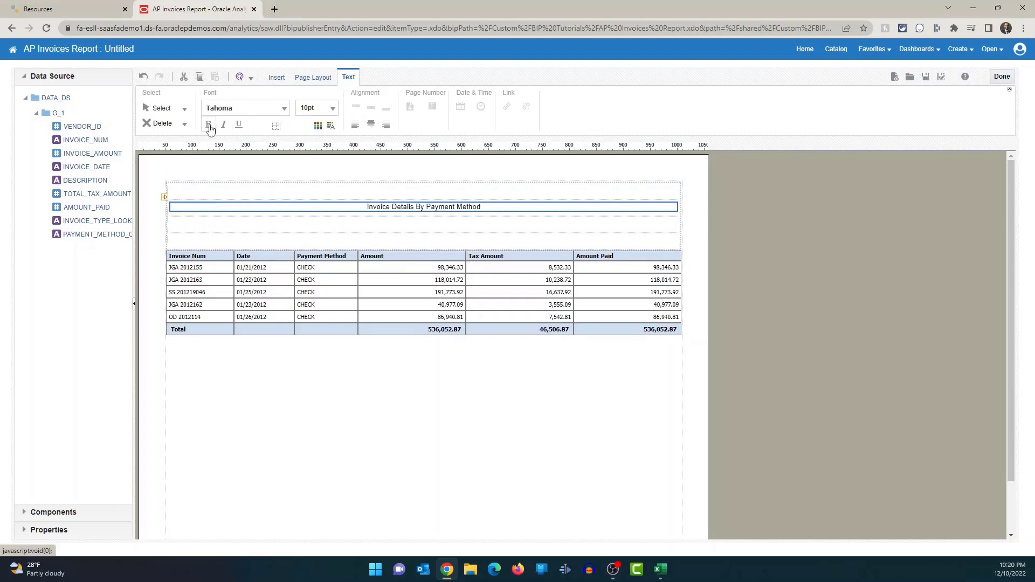
left_click(209, 126)
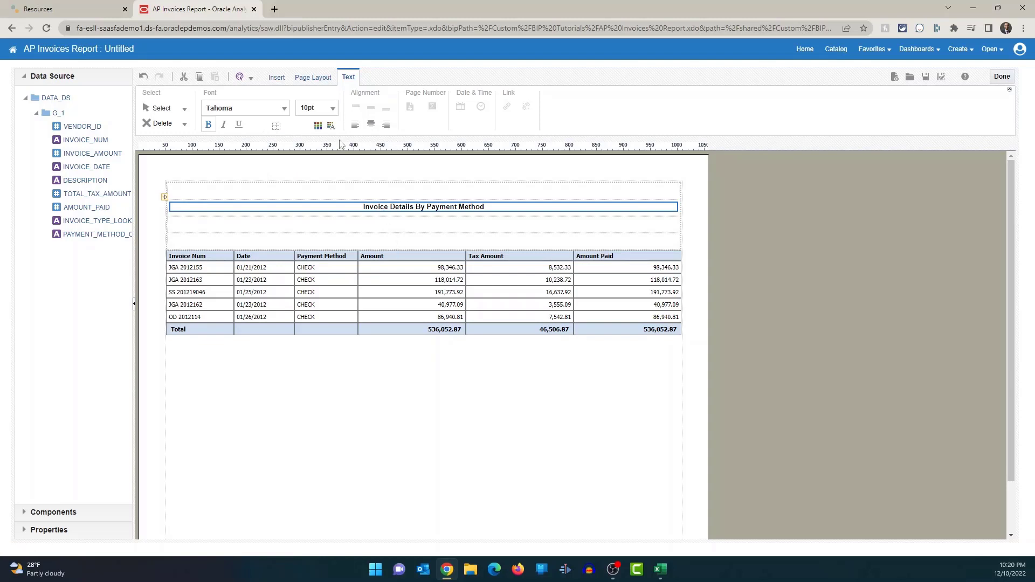
left_click(331, 126)
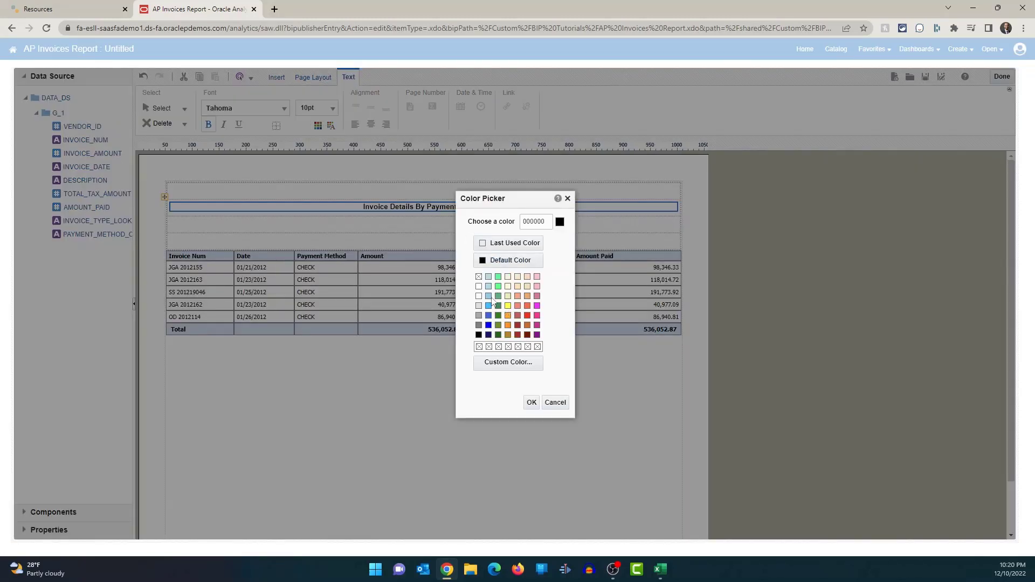
left_click(487, 335)
left_click(531, 402)
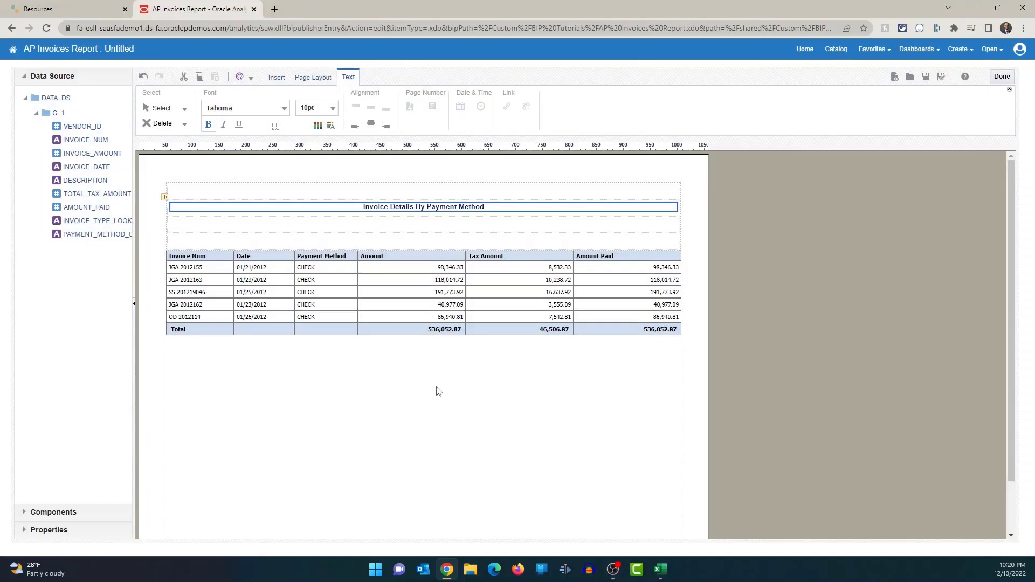
left_click(438, 392)
- Set the title's font size to 12pt
left_click(451, 217)
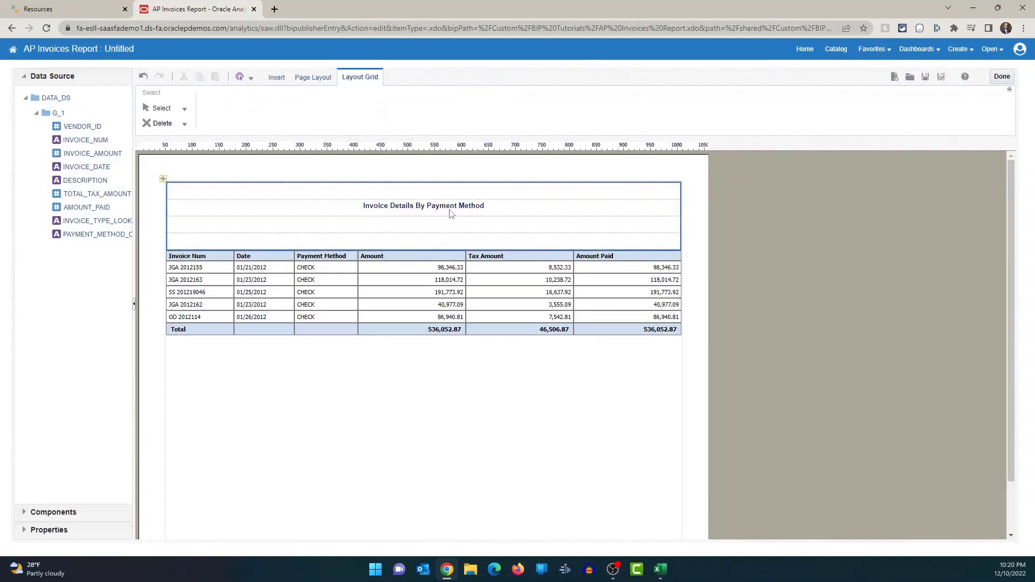
left_click(452, 211)
left_click(324, 112)
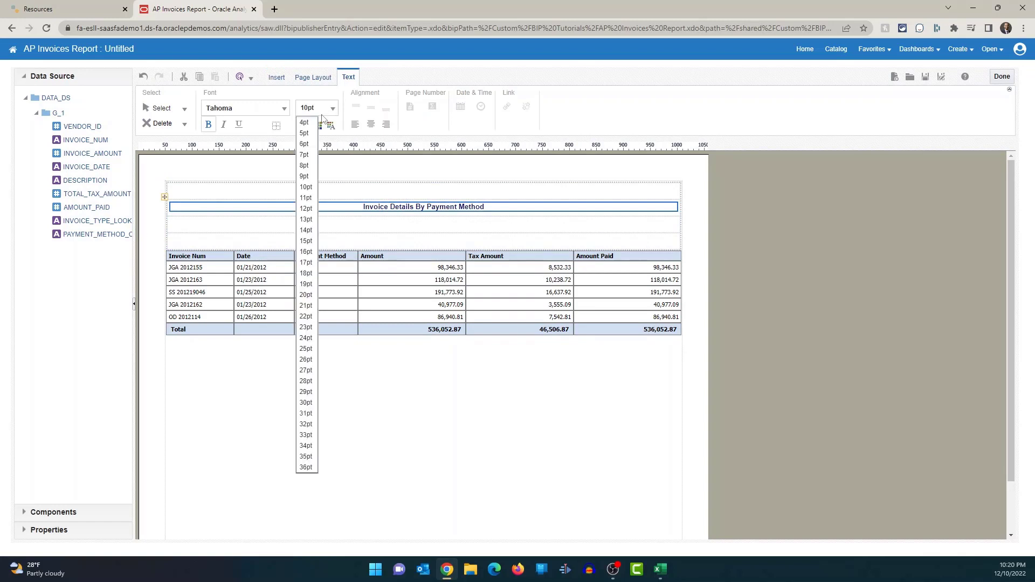
left_click(306, 209)
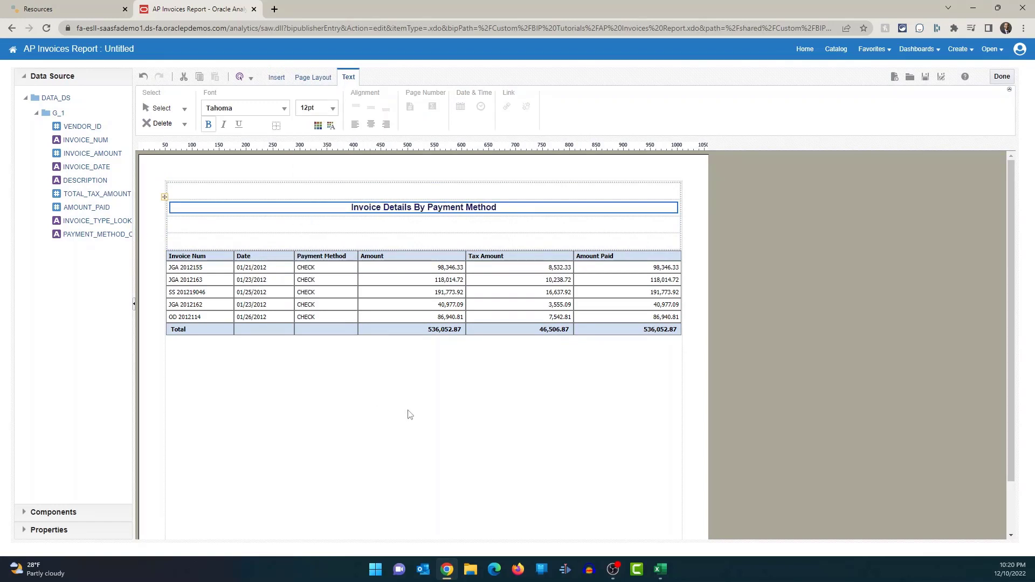
- Try the Droid Sans and Courier New fonts on the title
left_click(286, 110)
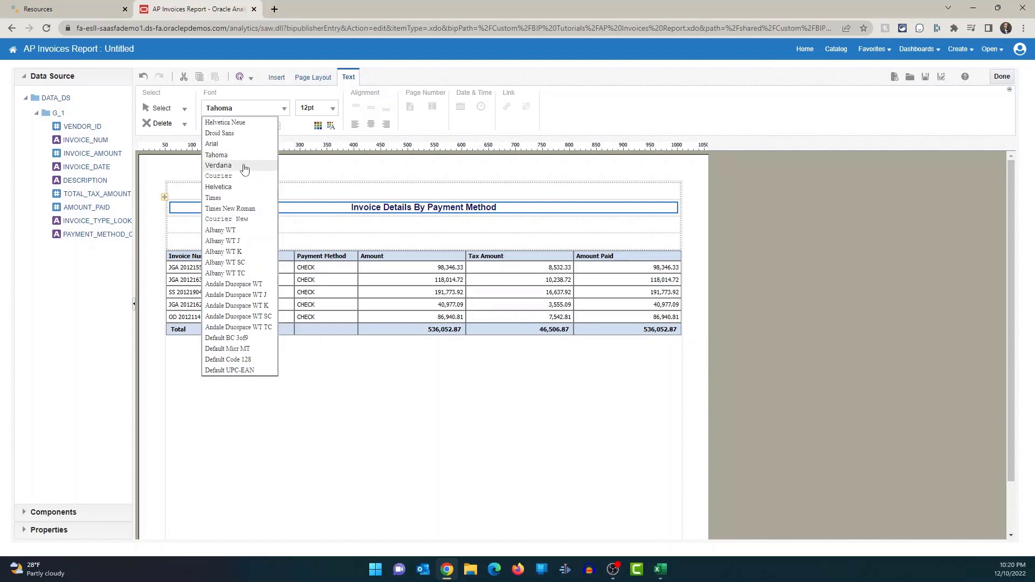
left_click(232, 133)
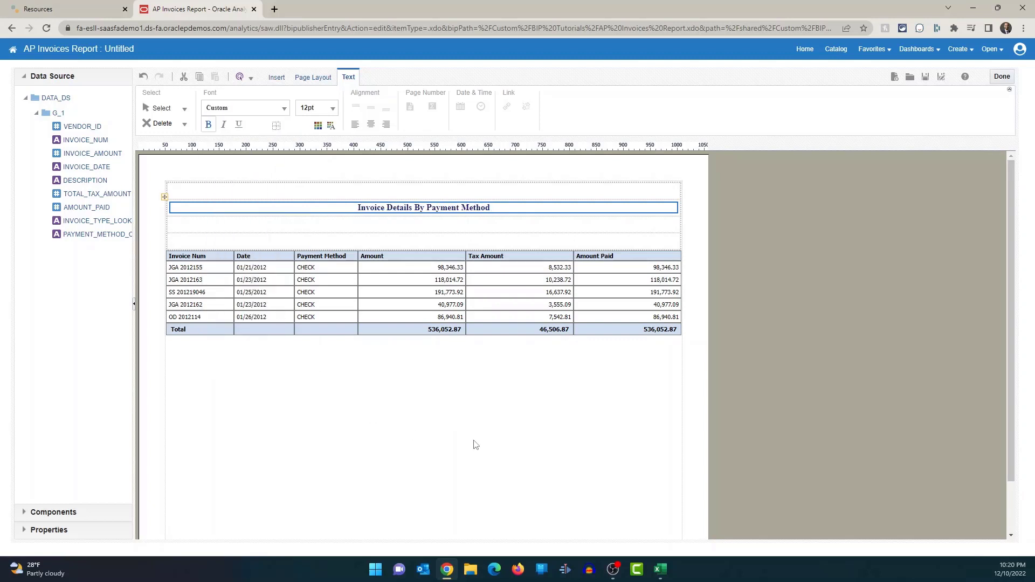
left_click(273, 109)
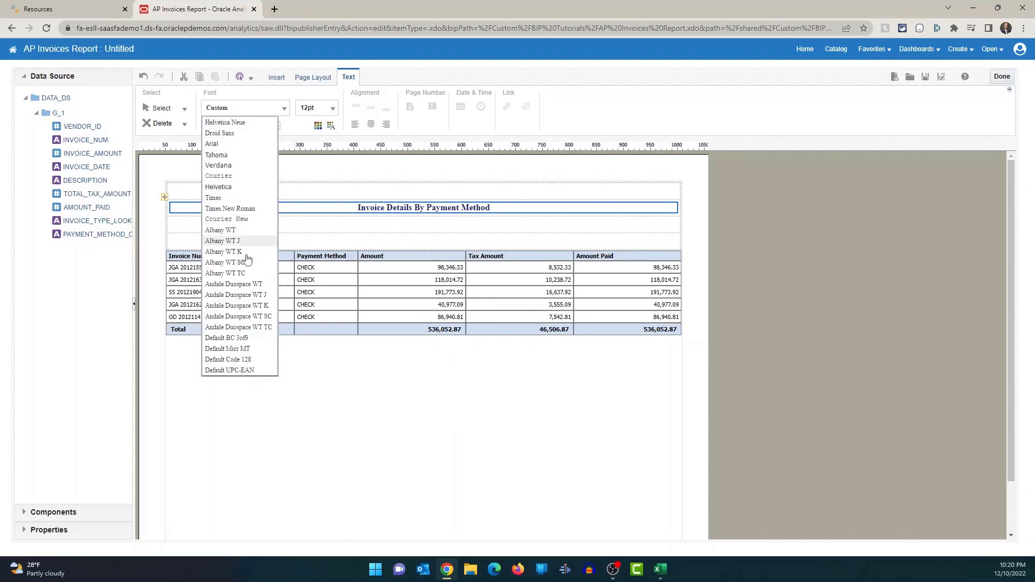
left_click(238, 218)
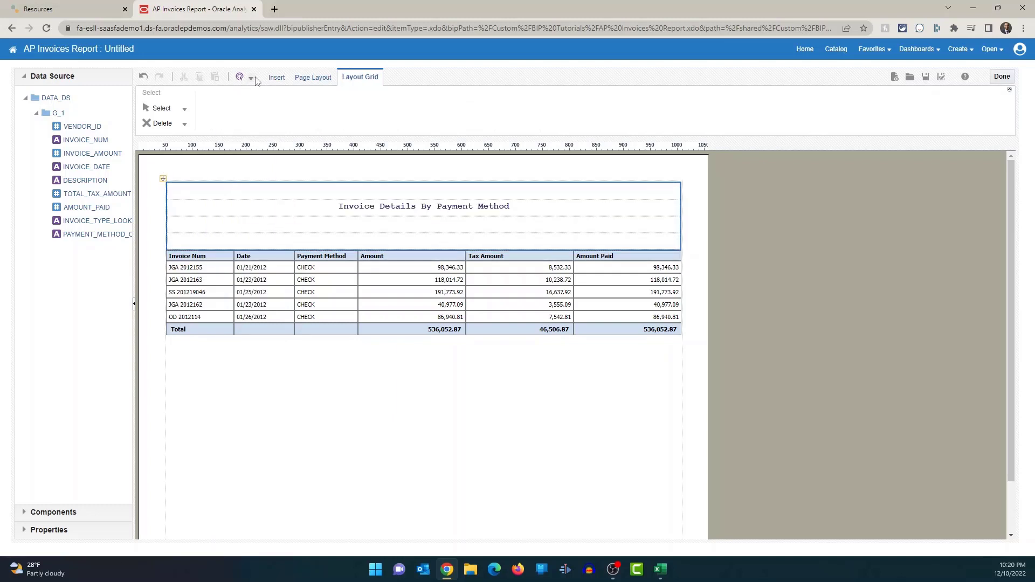
- Set the title's font to Helvetica
left_click(368, 210)
left_click(284, 109)
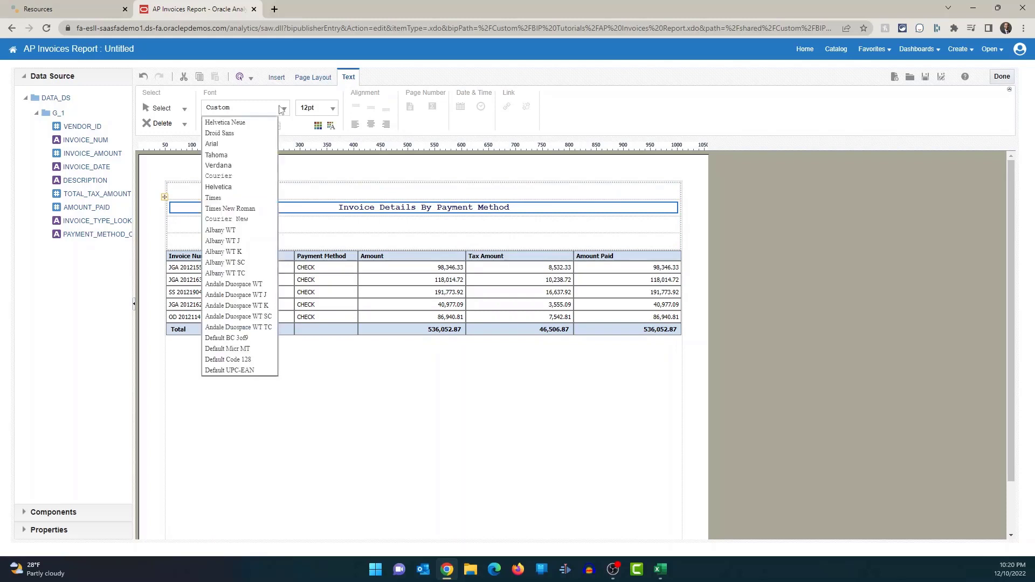
left_click(227, 193)
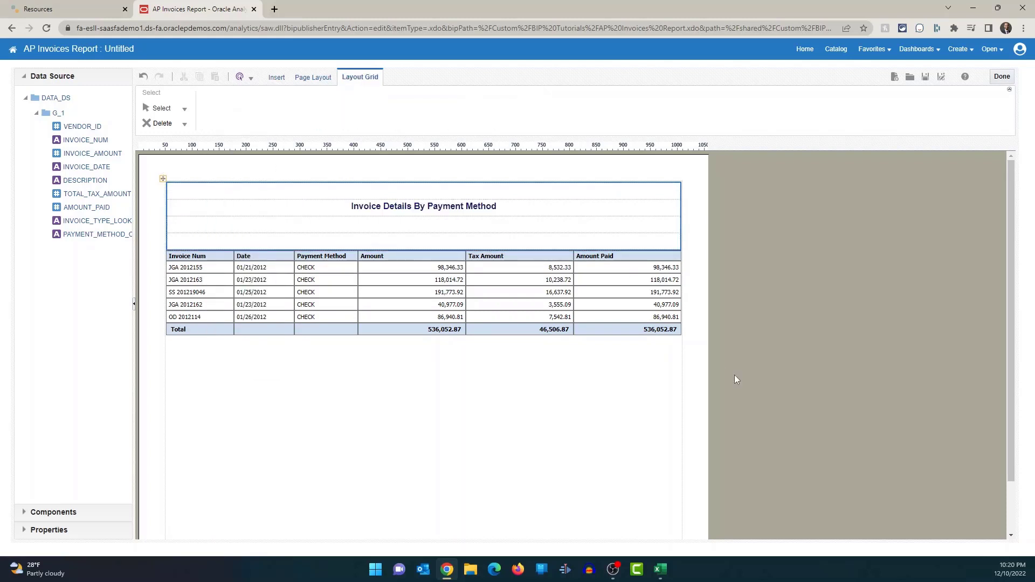
- Save the layout under the name "Payment Details" with the English (United States) locale
left_click(926, 79)
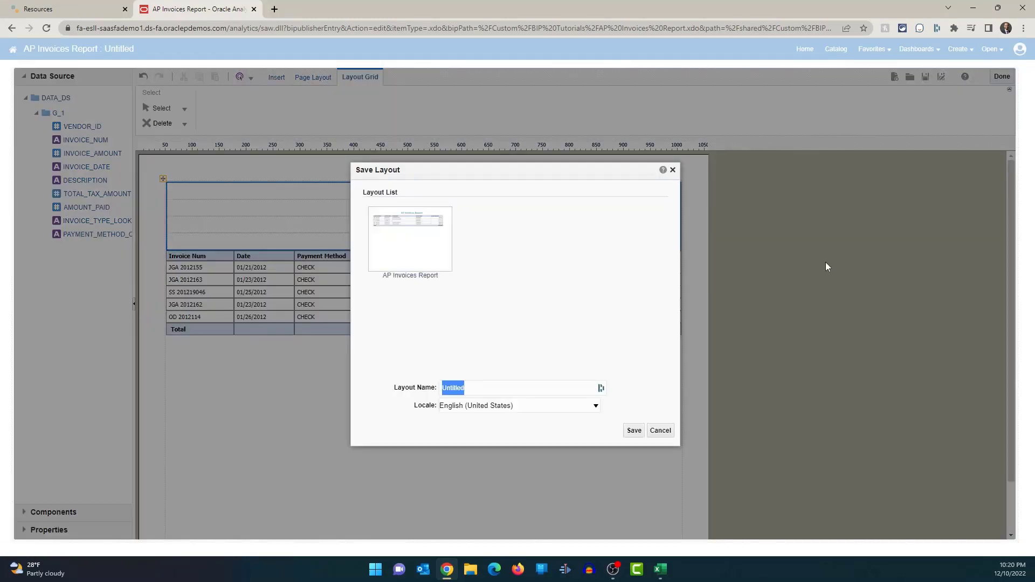
type("Payment Details")
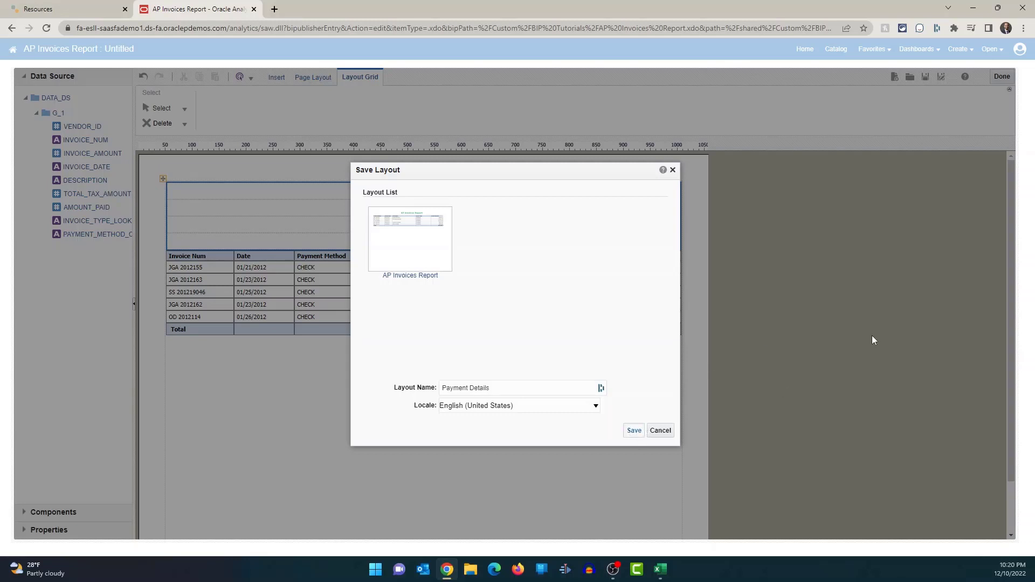
key("Return")
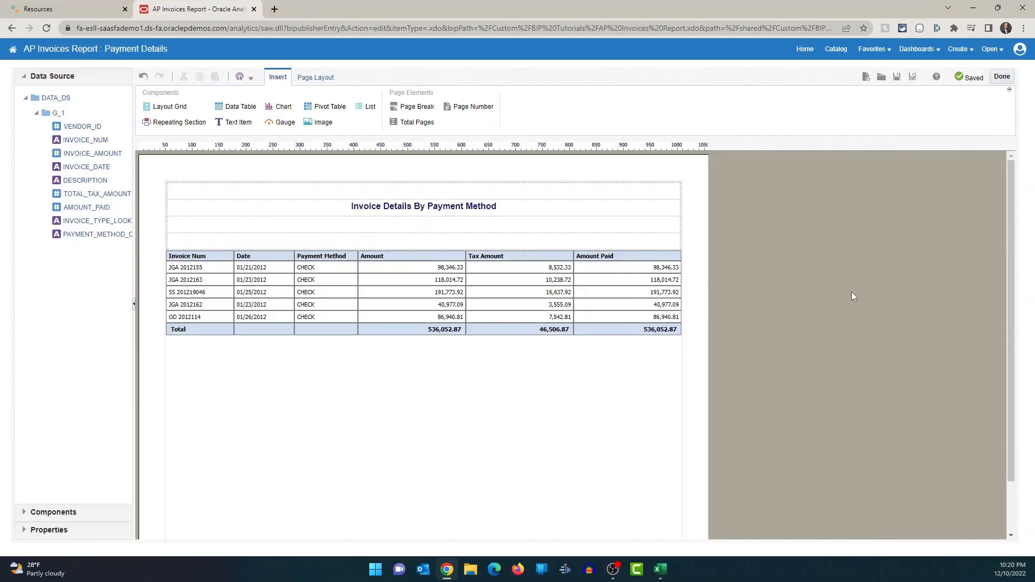
left_click(1001, 77)
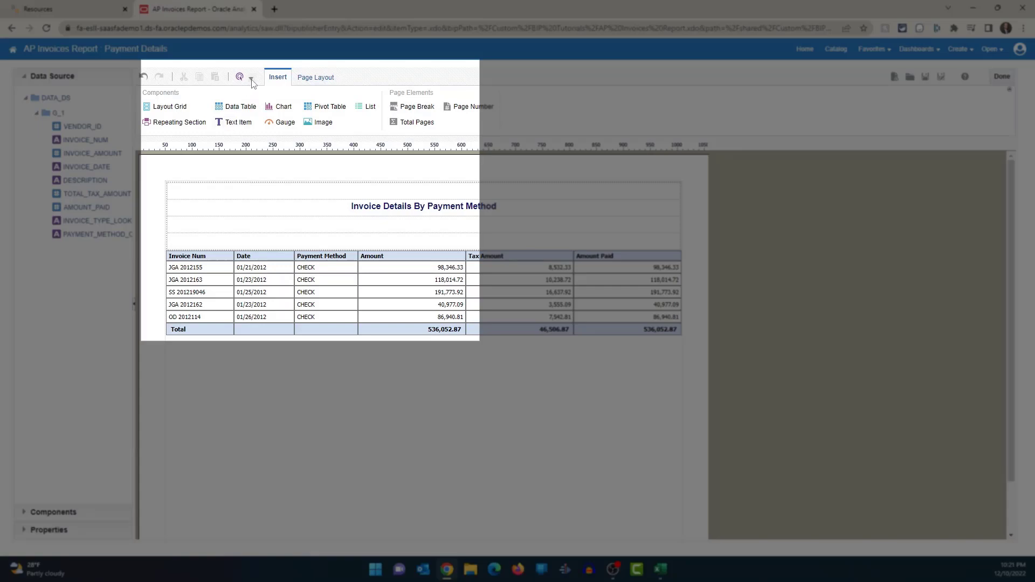
- Preview the Payment Details layout as a PDF, check its title, and return to the report's layout overview
left_click(251, 80)
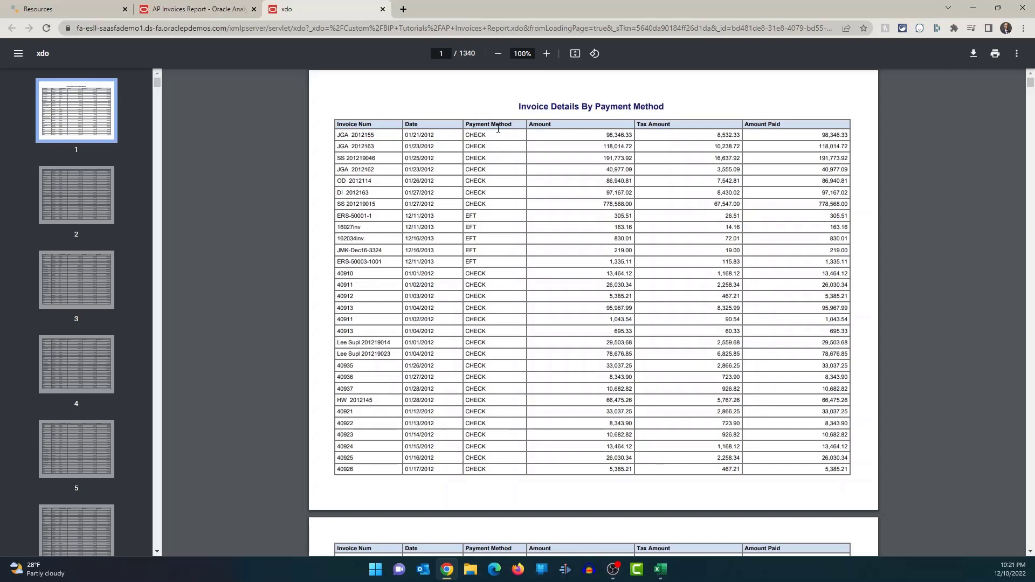
left_click_drag(518, 106, 664, 104)
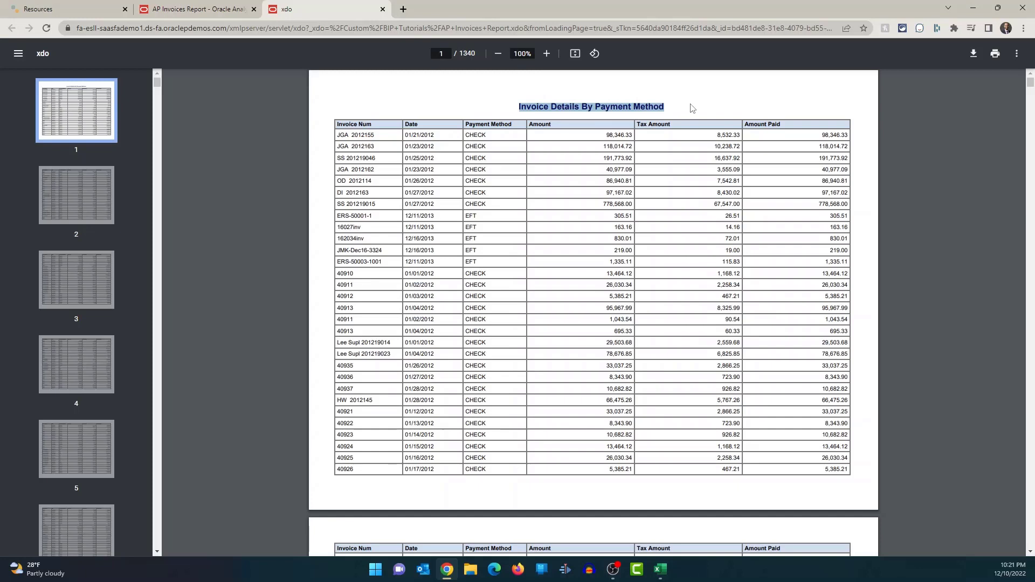
left_click(383, 9)
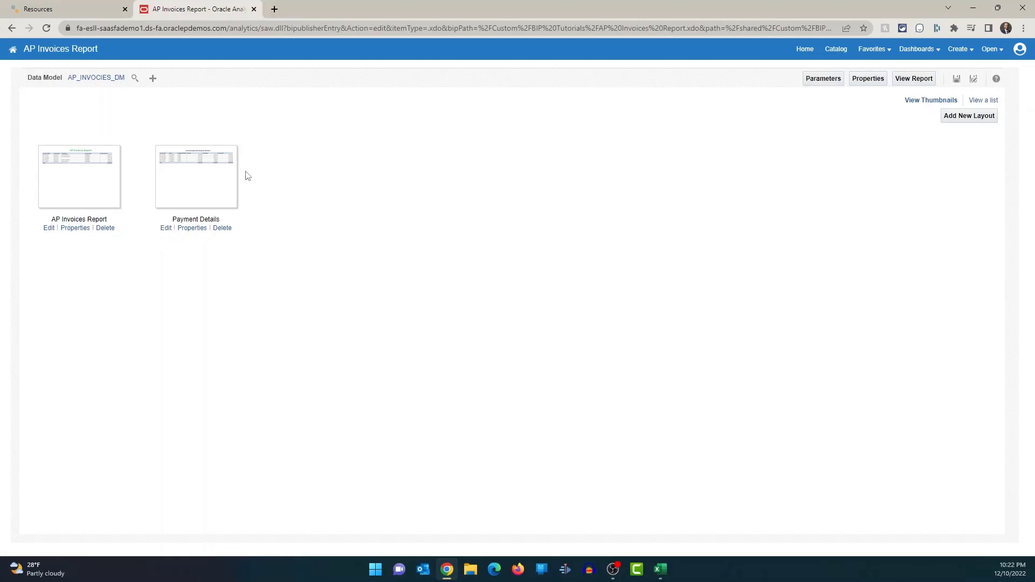
- Show the layouts as a list, try Payment Details as the default layout, and set AP Invoices Report as default again
left_click(990, 102)
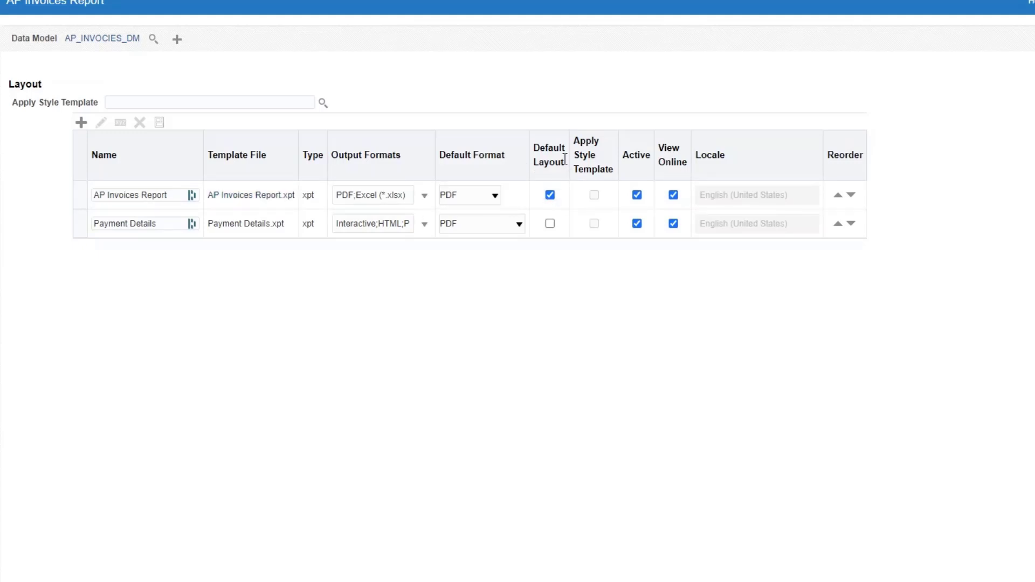
left_click(550, 224)
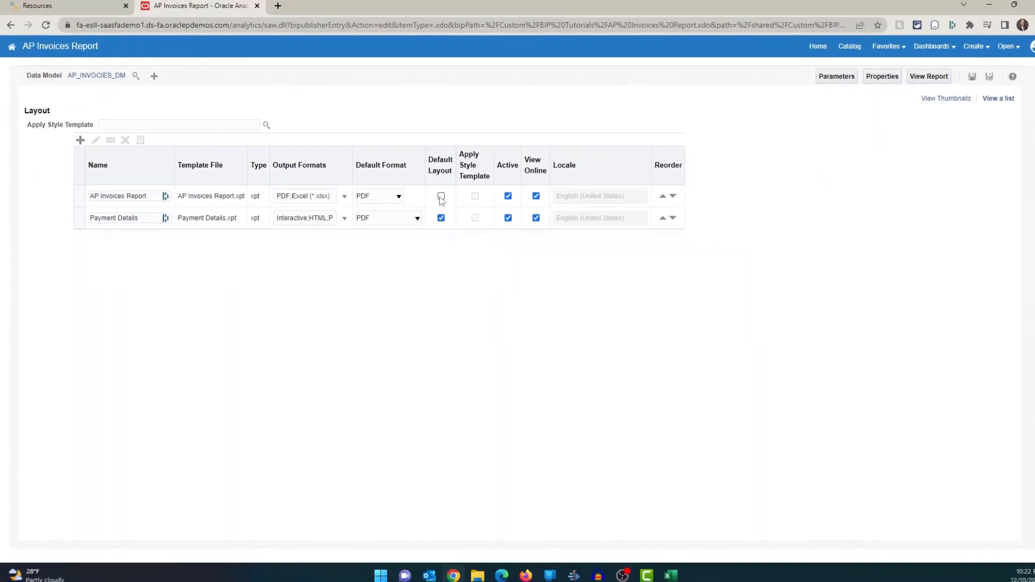
left_click(440, 196)
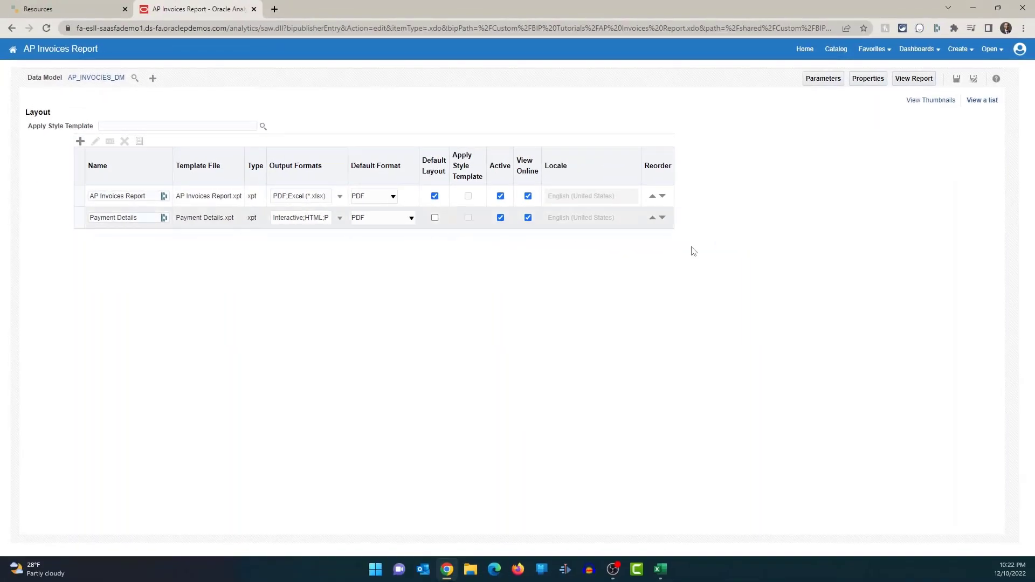
- Save the report and view it with AP Invoices Report as the default layout
left_click(904, 80)
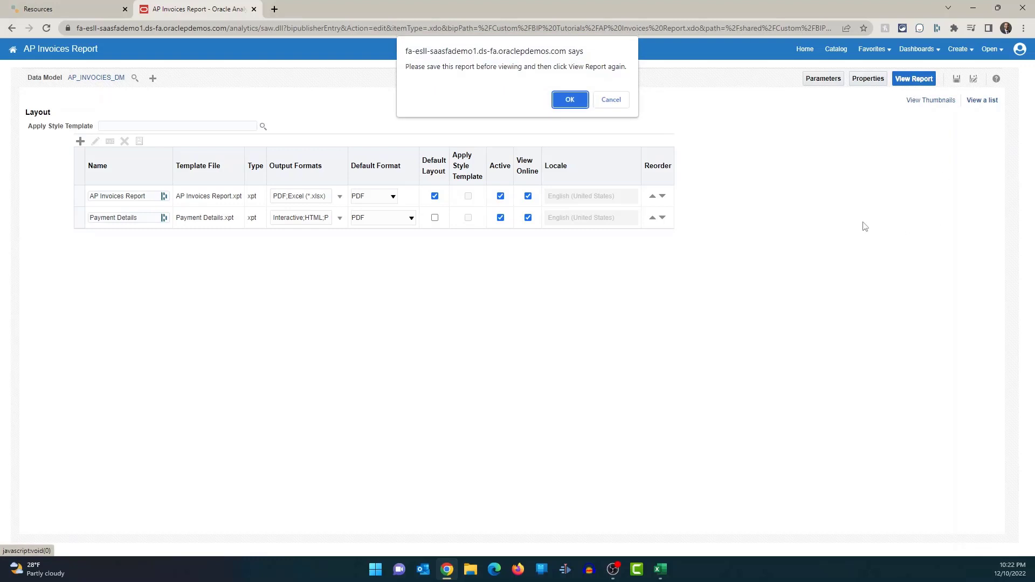
left_click(611, 100)
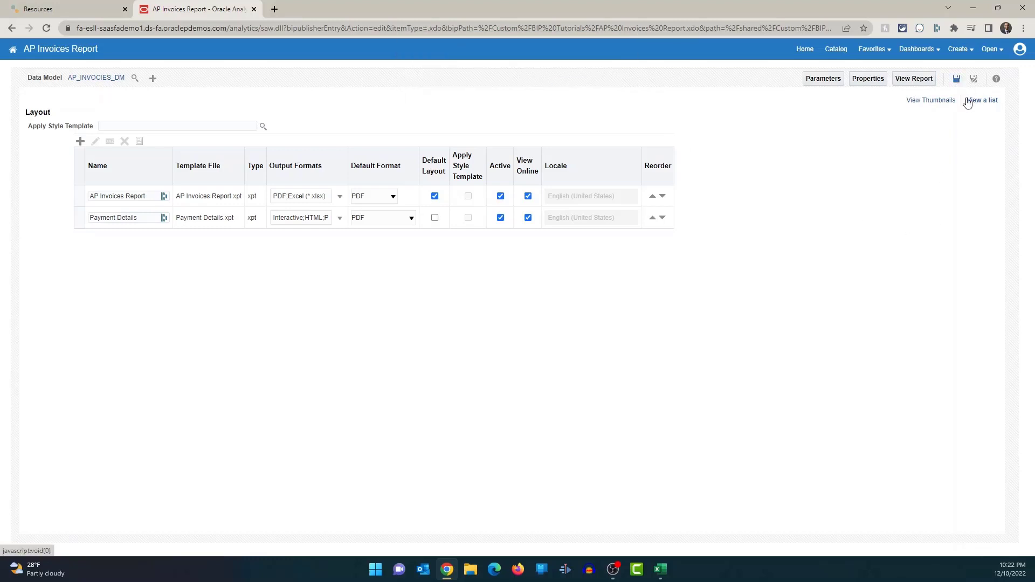
left_click(911, 78)
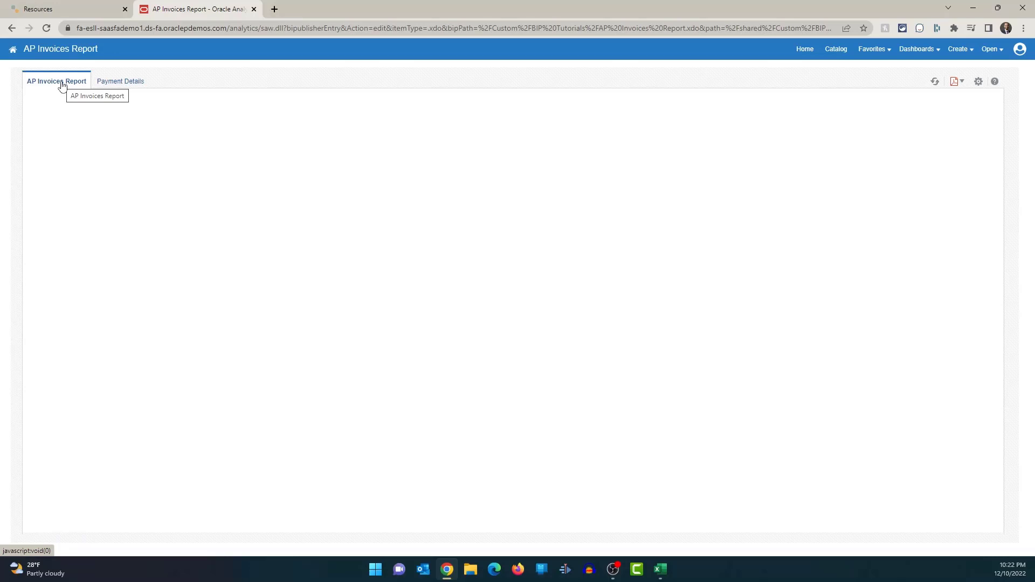
- Return to editing the report, make Payment Details the default layout, and view the saved report
left_click(978, 82)
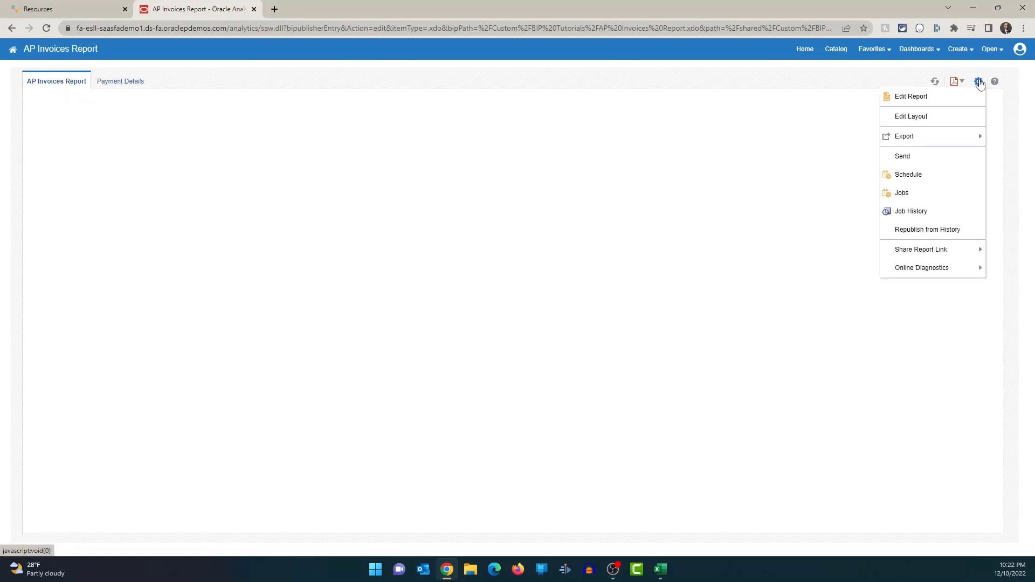
left_click(919, 99)
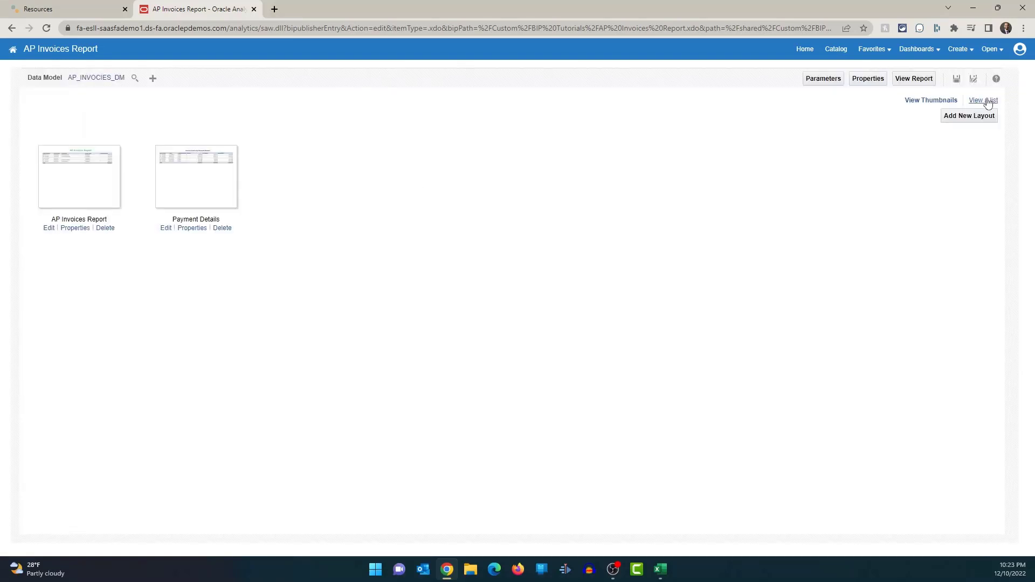
left_click(984, 101)
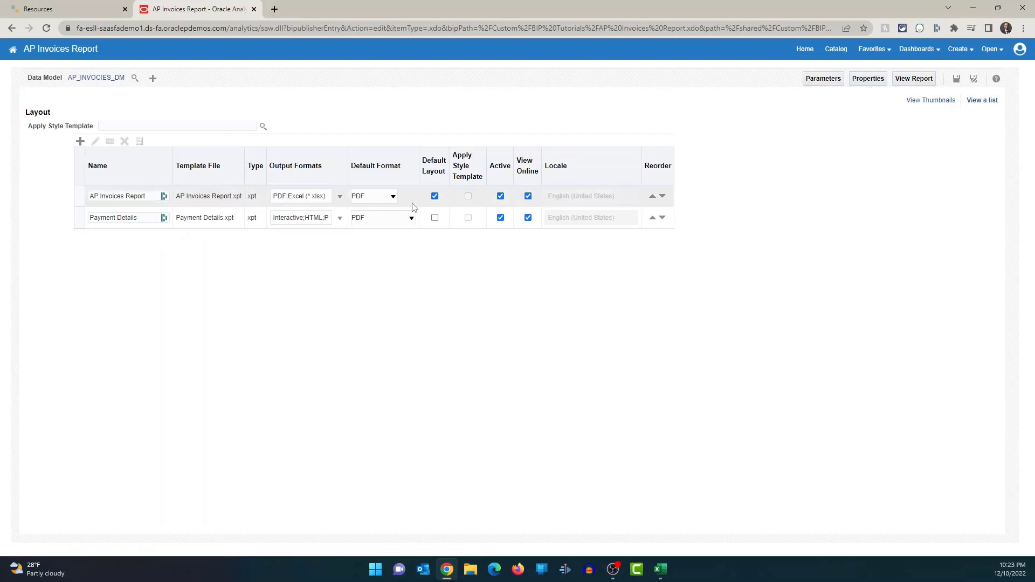
left_click(434, 217)
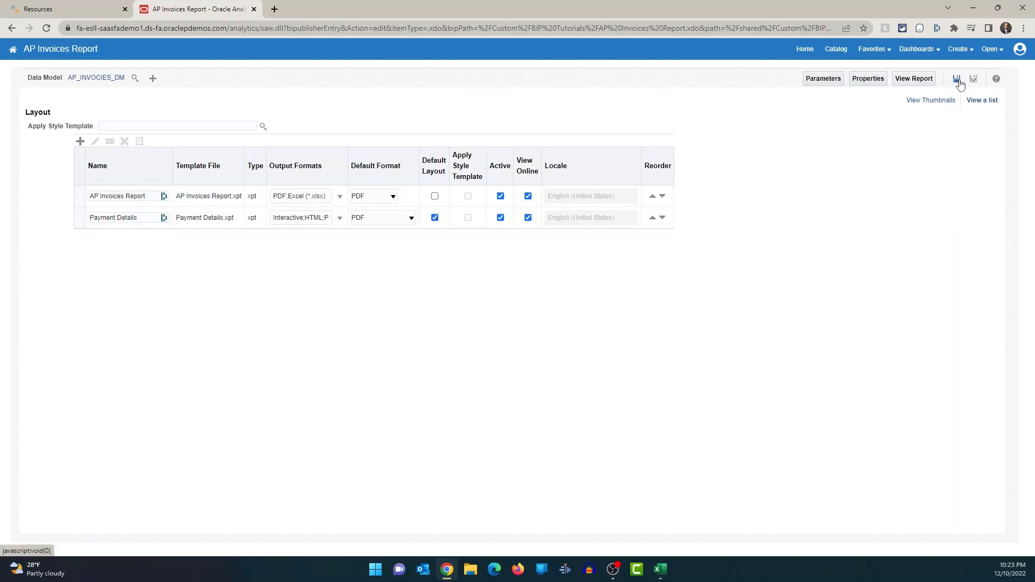
left_click(914, 79)
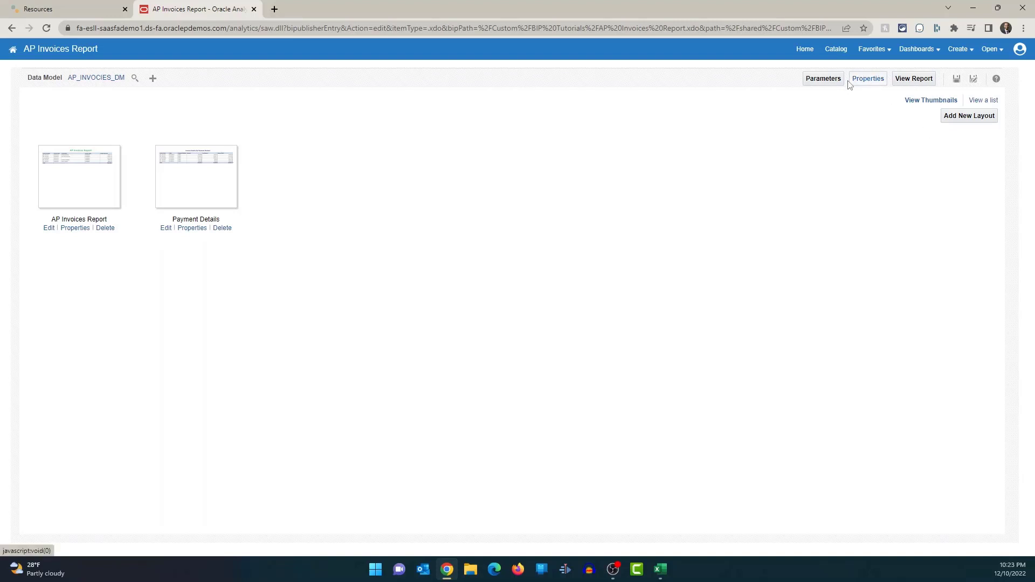
- Switch the Auto Run option on in the report's general properties and save the report
left_click(863, 81)
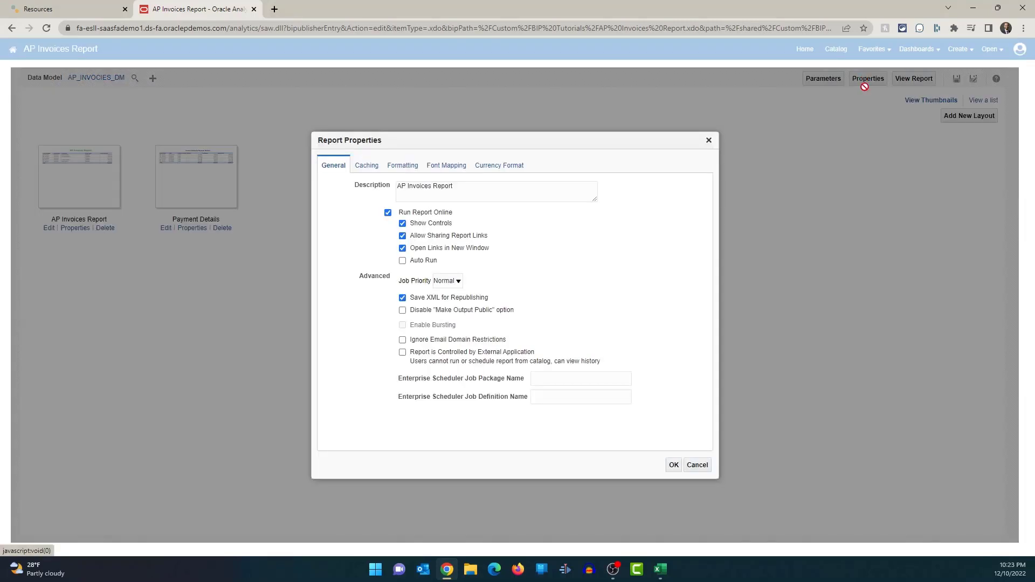
left_click(403, 261)
left_click(674, 466)
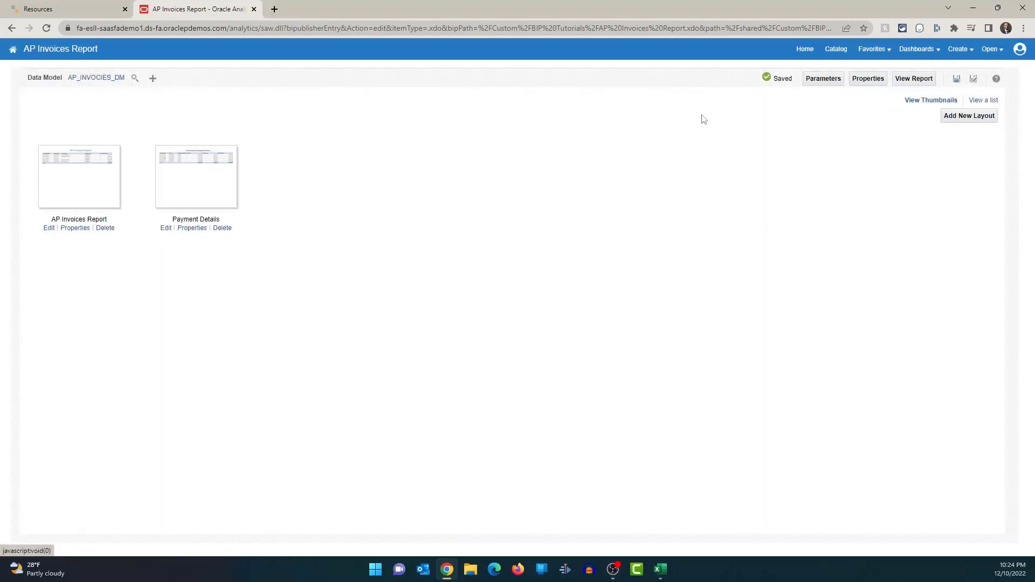
- View the report with Auto Run switched on, and return to editing the report
left_click(910, 82)
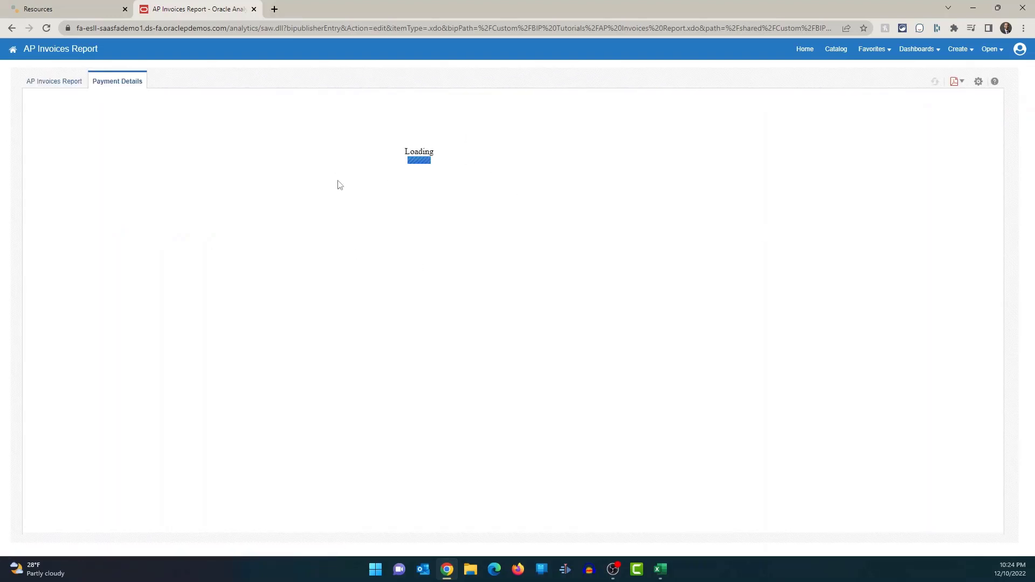
left_click(979, 83)
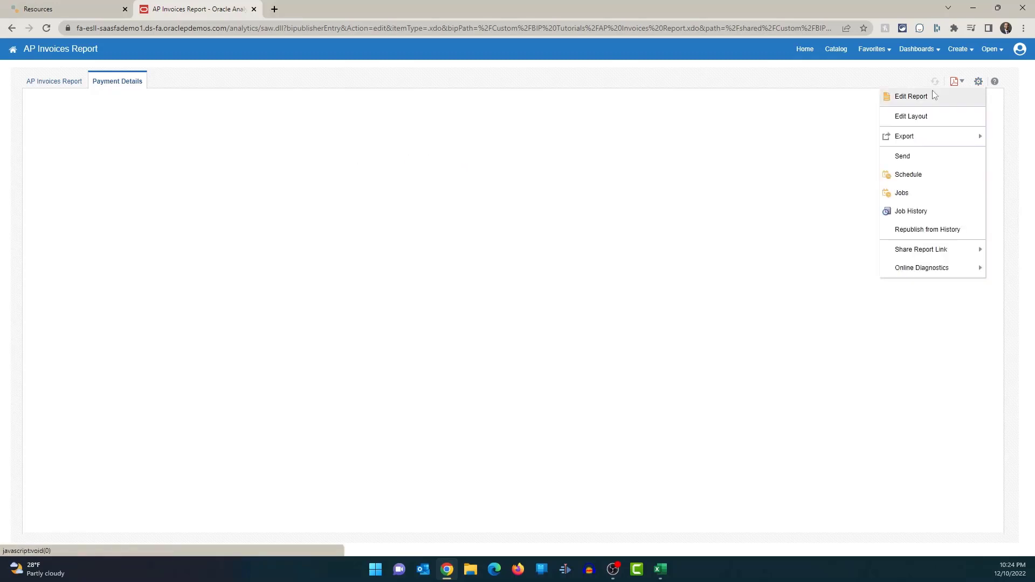
left_click(916, 96)
left_click(572, 93)
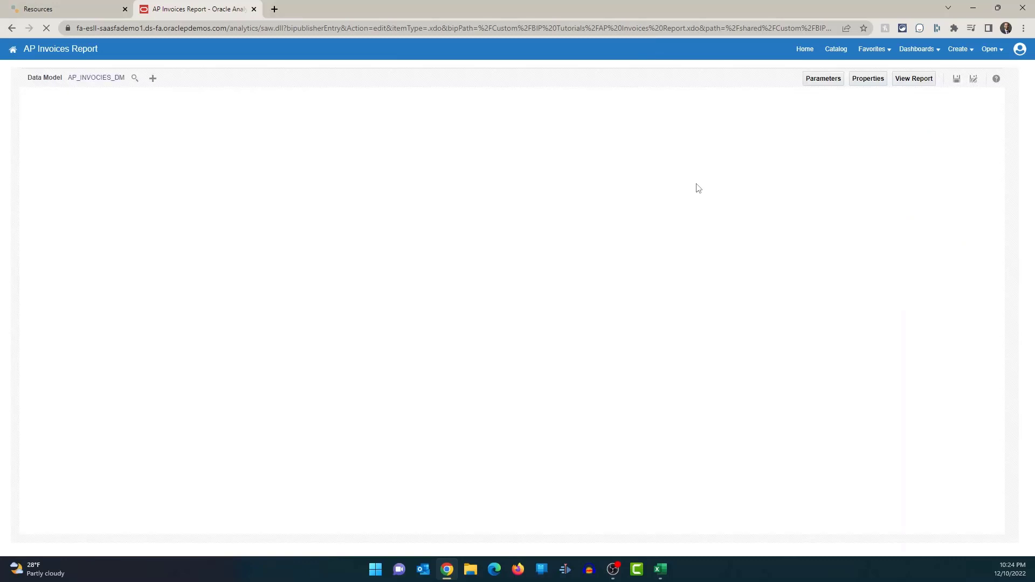
- Switch the Auto Run option off in the report's general properties and save the report
left_click(858, 82)
left_click(402, 261)
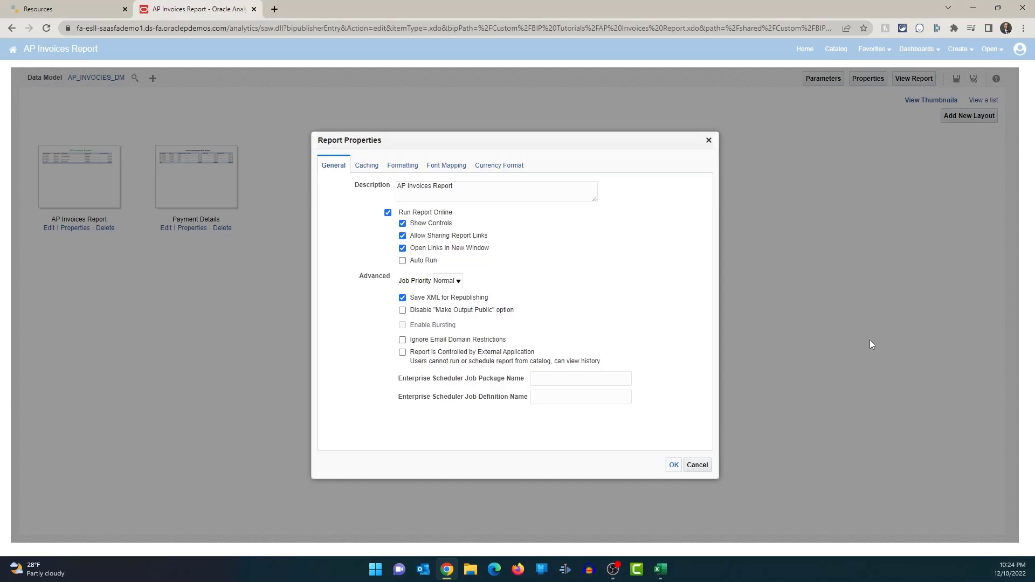
key("Return")
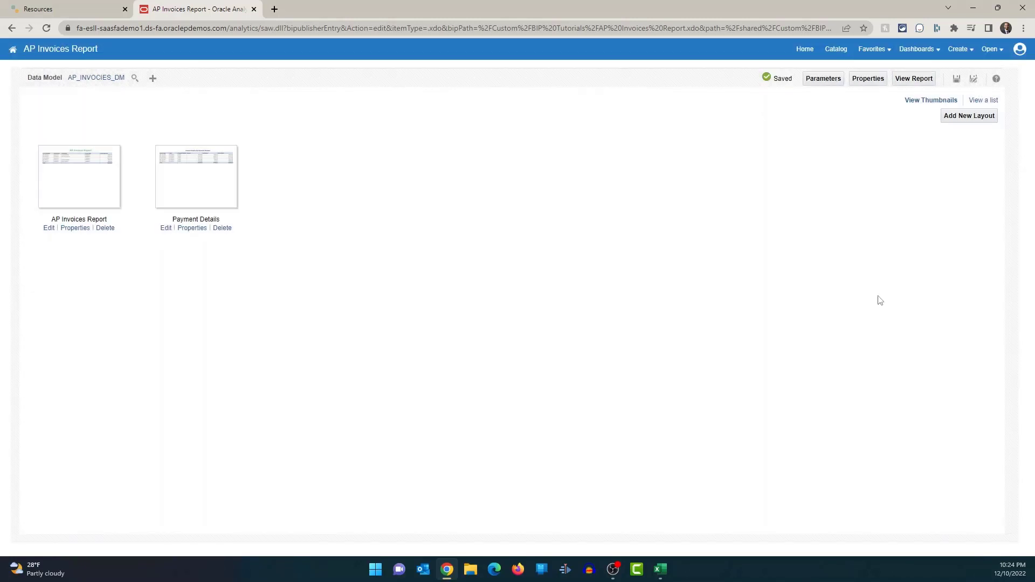
- View the saved report, run its Payment Details layout manually by refreshing, and reopen the report for editing
left_click(923, 79)
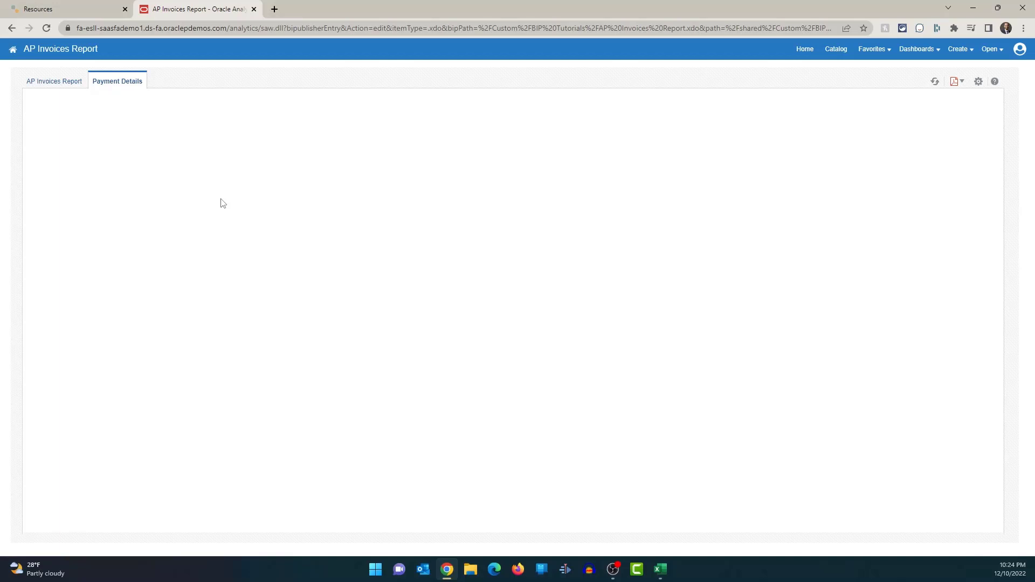
left_click(937, 82)
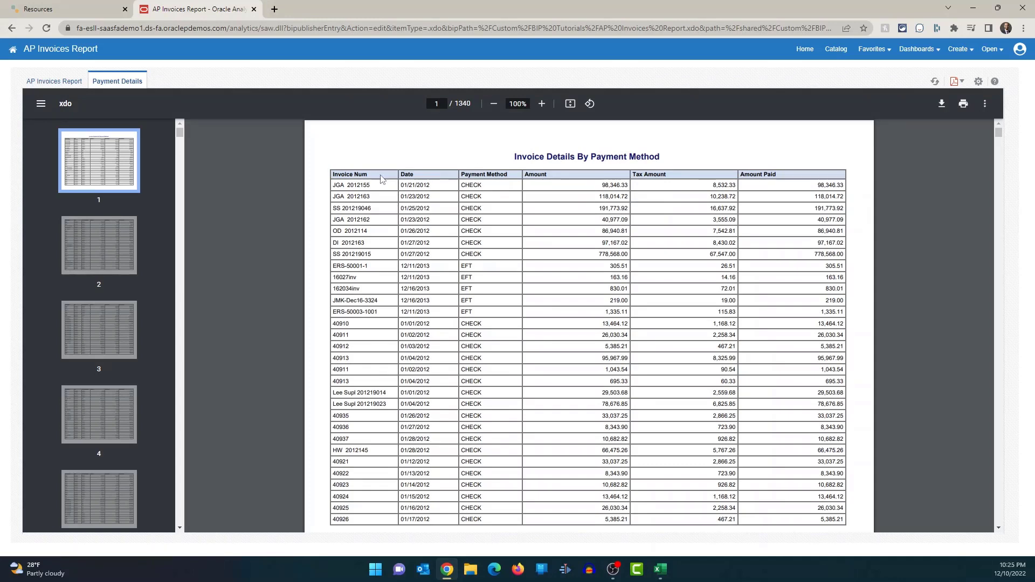
left_click(978, 81)
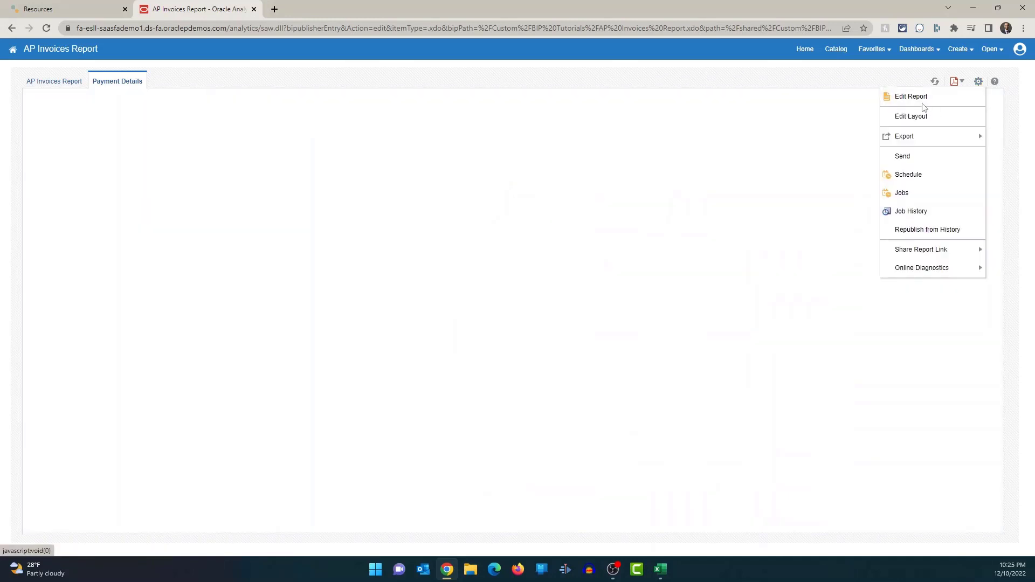
left_click(923, 103)
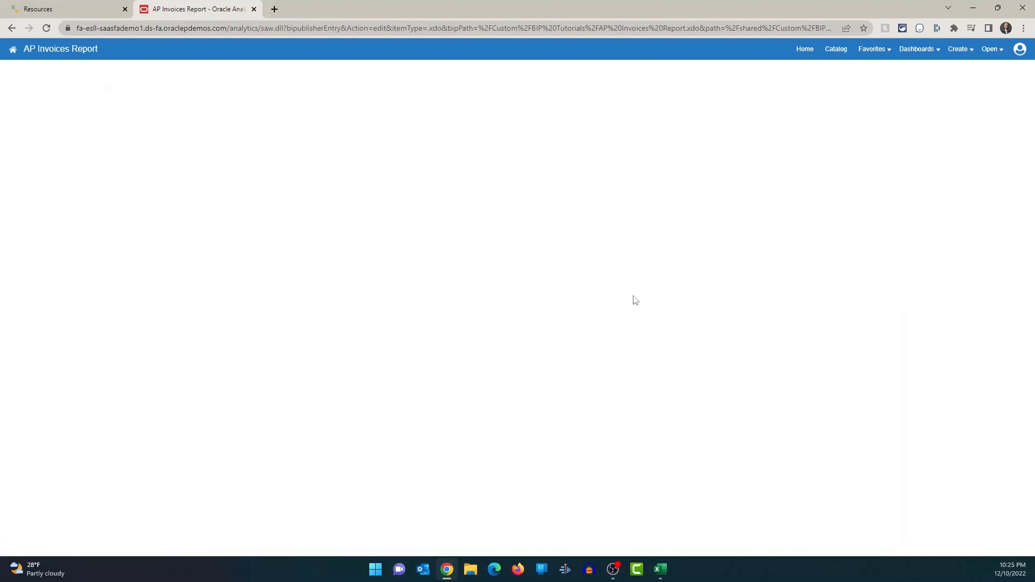